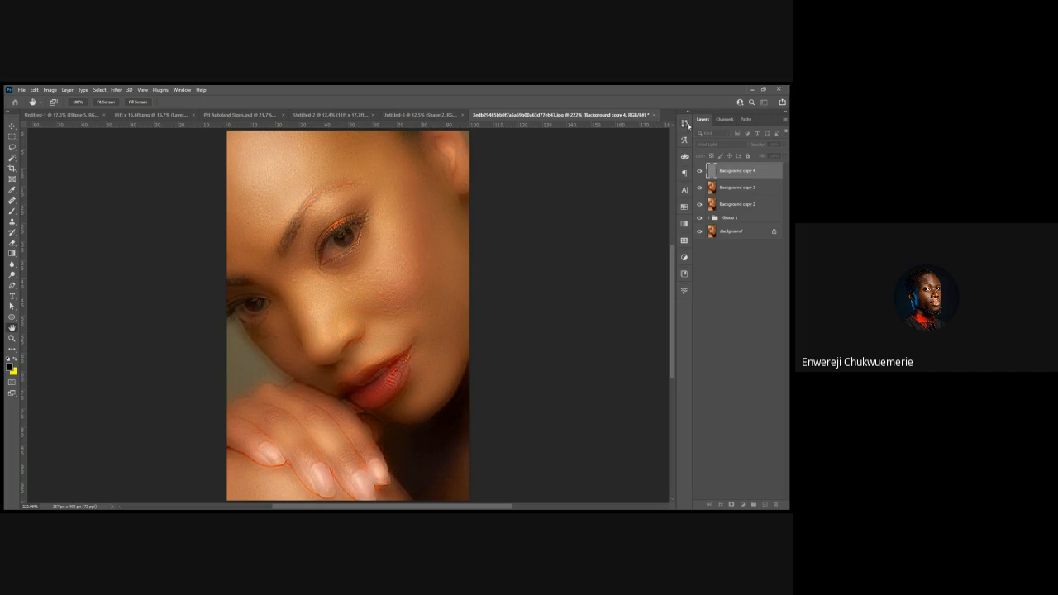
Add a black mask to the Background copy 4 layer and paint white over the blemished facial skin with the Brush tool
key("v")
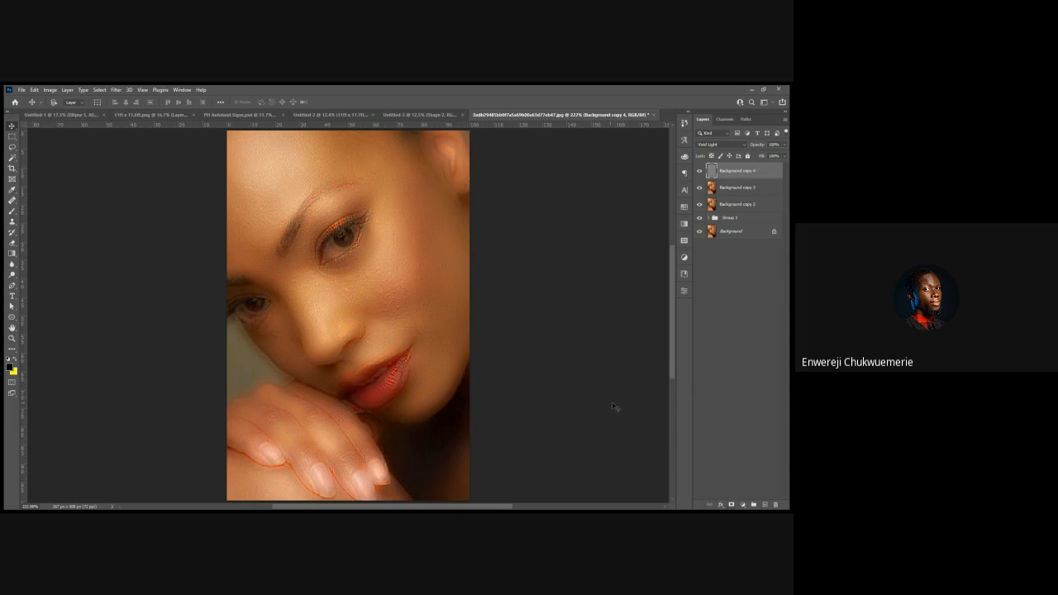
left_click(731, 505, "alt")
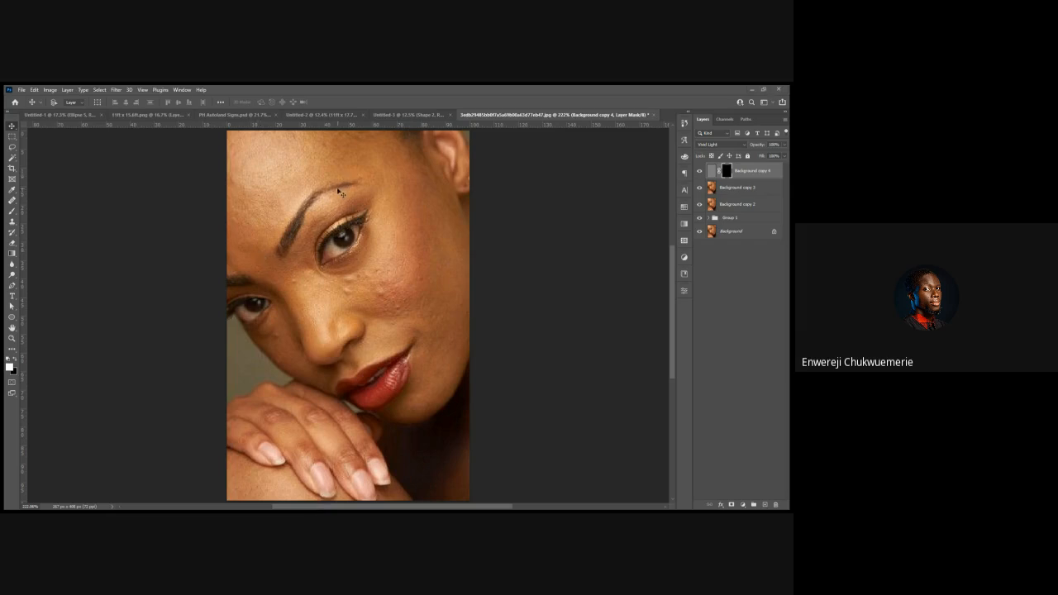
left_click(11, 213)
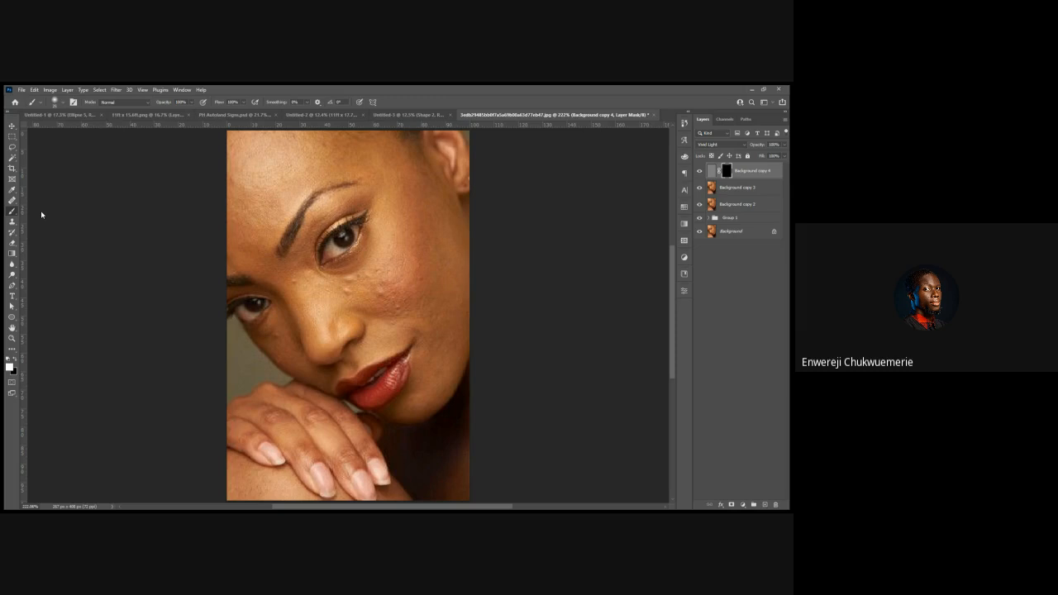
left_click(14, 128)
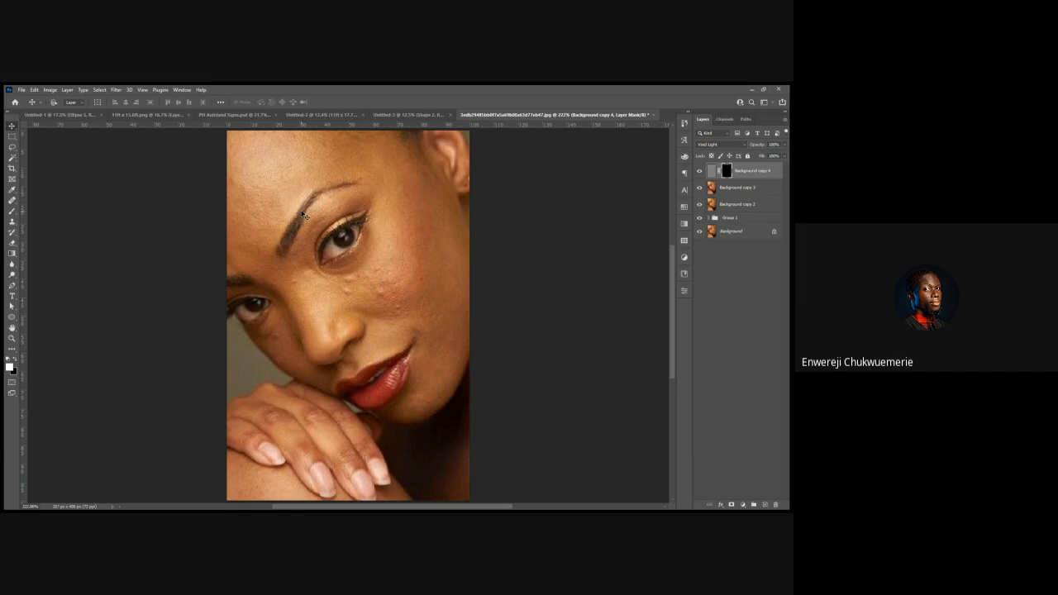
key("b")
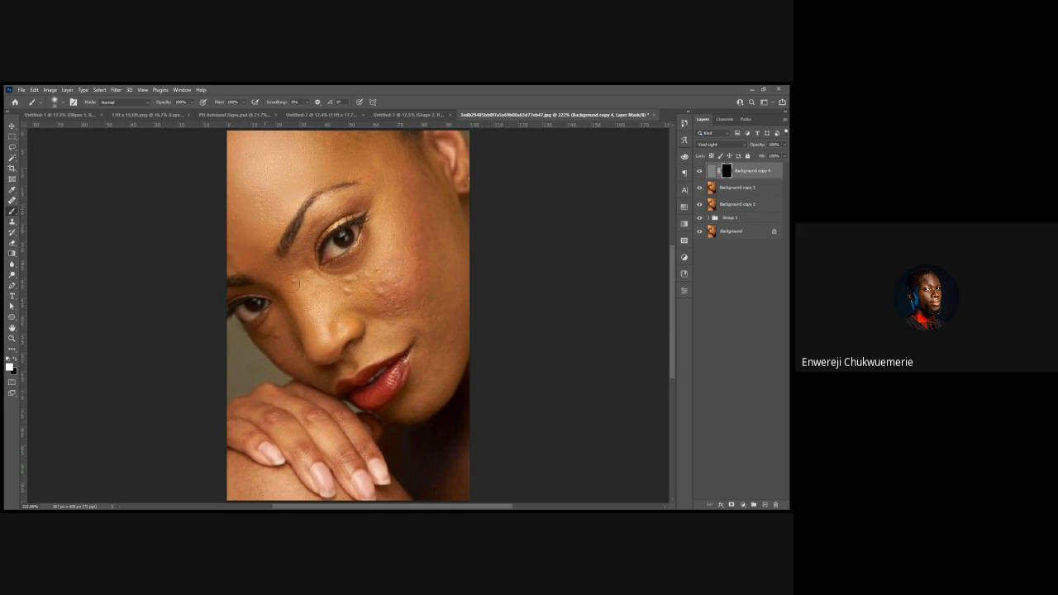
mouse_move(302, 233)
left_mouse_down()
mouse_move(330, 207)
mouse_move(377, 191)
left_mouse_up()
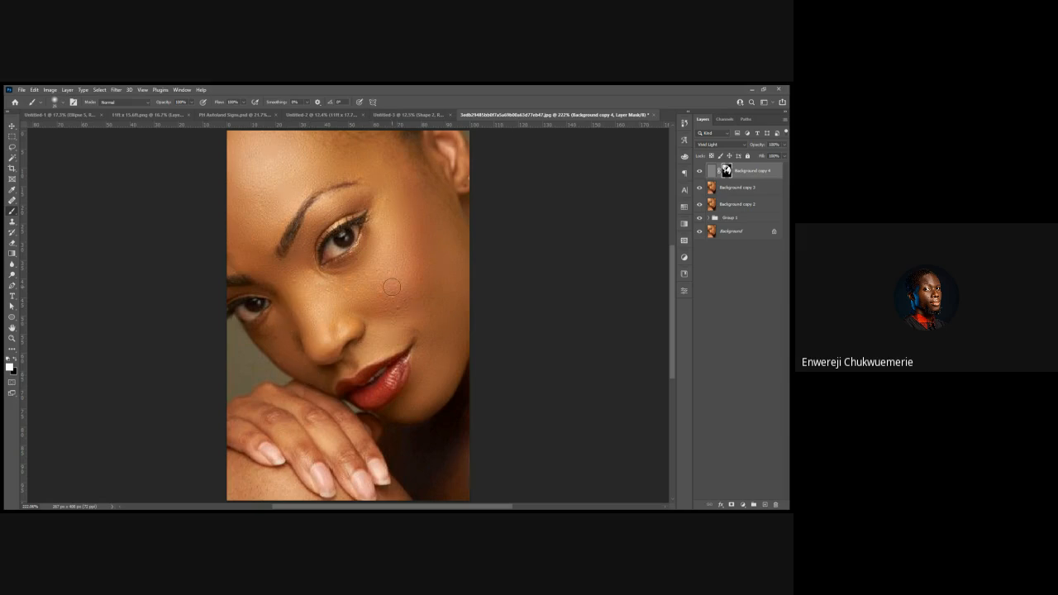
Examine the smoothed skin up close and compare the portrait with the Background copy 4 layer hidden and shown
scroll(392, 287, "down", 3)
scroll(356, 359, "up", 2)
scroll(357, 358, "up", 3)
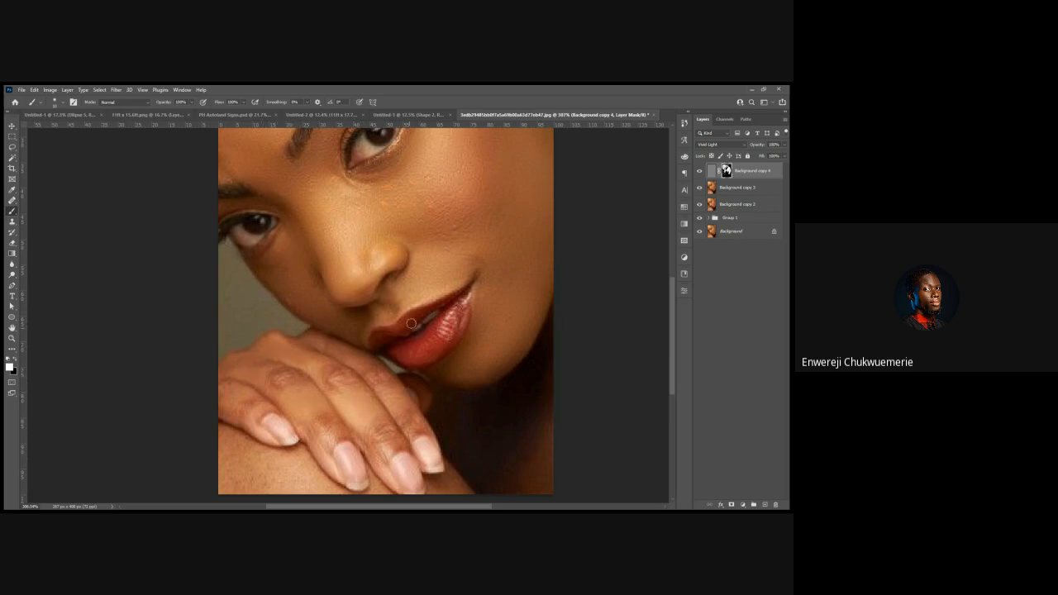
scroll(391, 307, "down", 4)
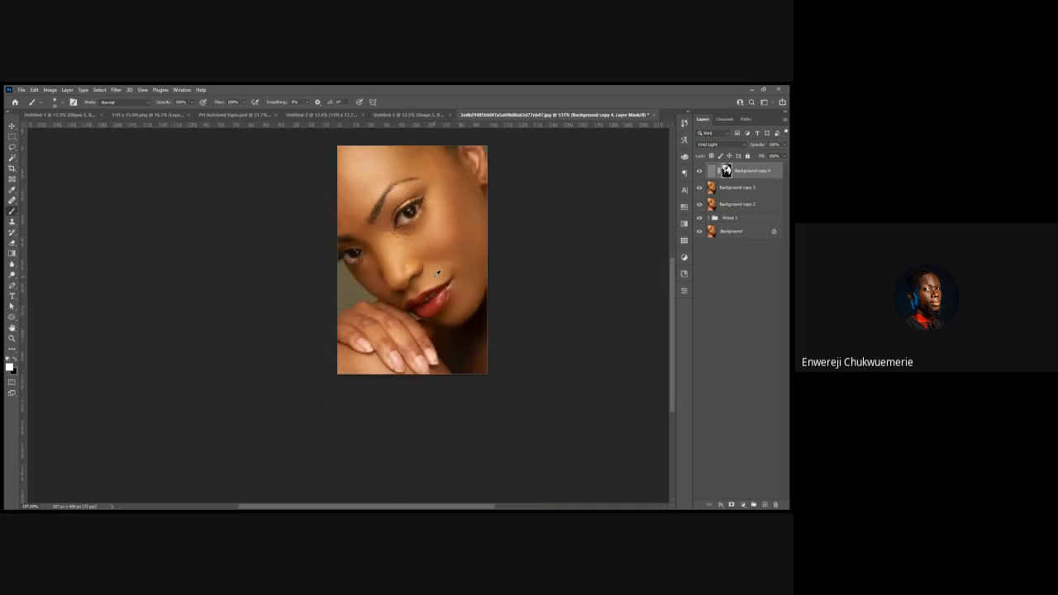
scroll(418, 156, "up", 2)
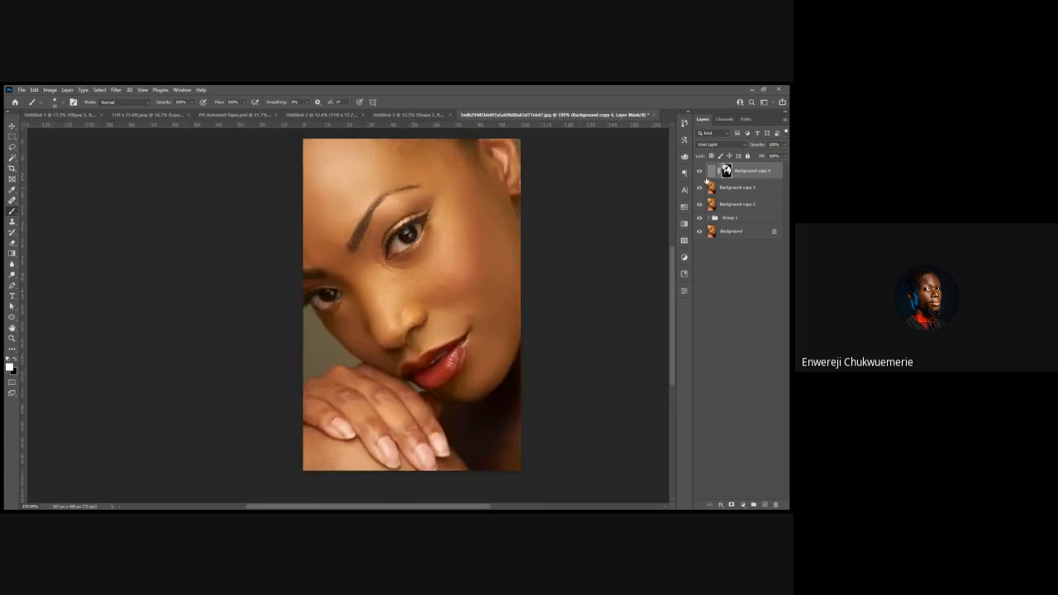
left_click(699, 171)
left_click(699, 171)
left_click_drag(487, 231, 418, 243)
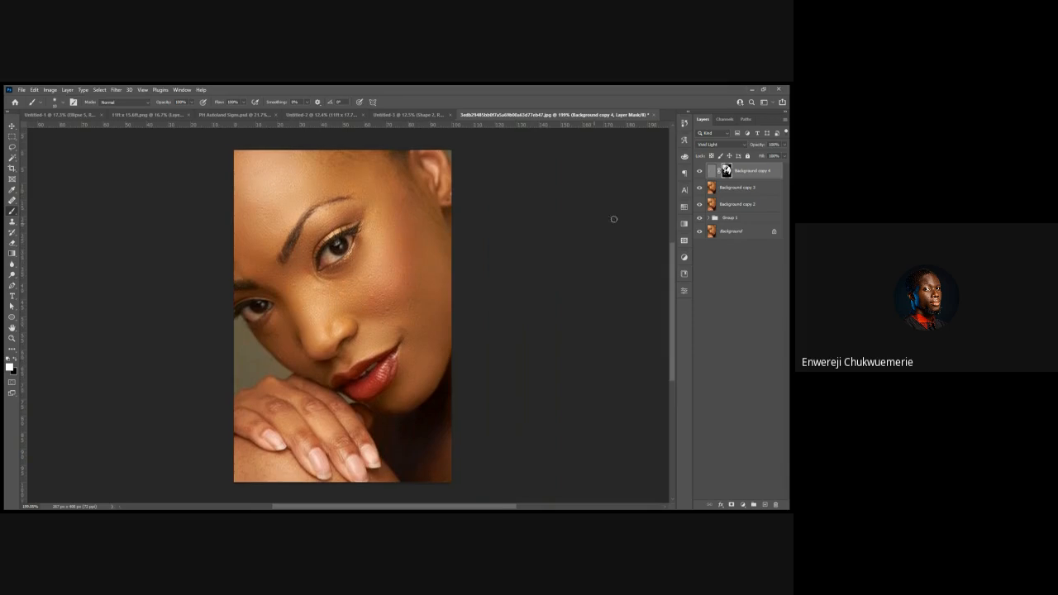
left_click(699, 171)
left_click(699, 171)
left_click(699, 171)
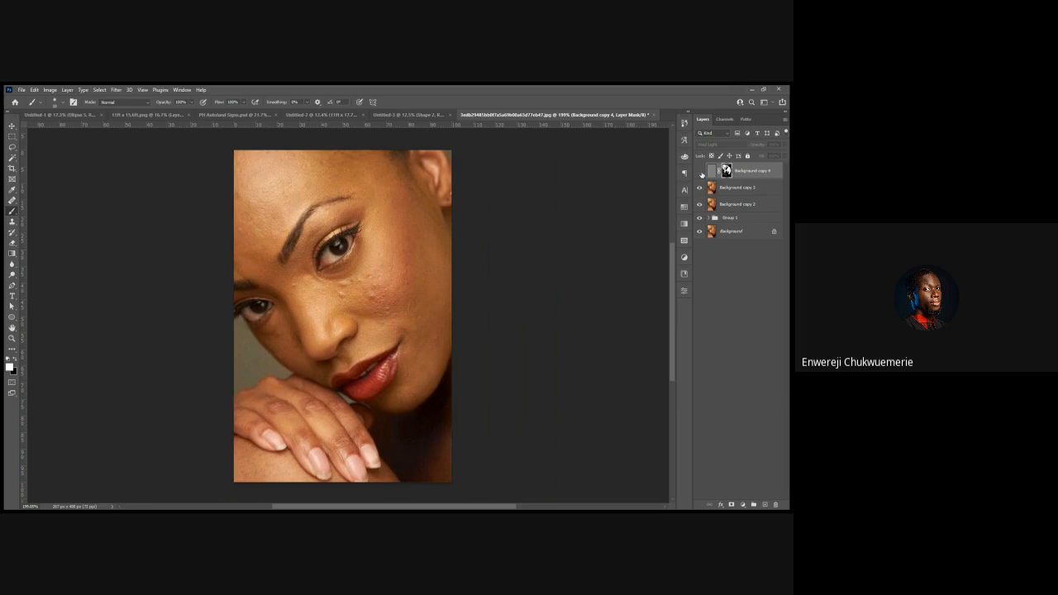
left_click(699, 171)
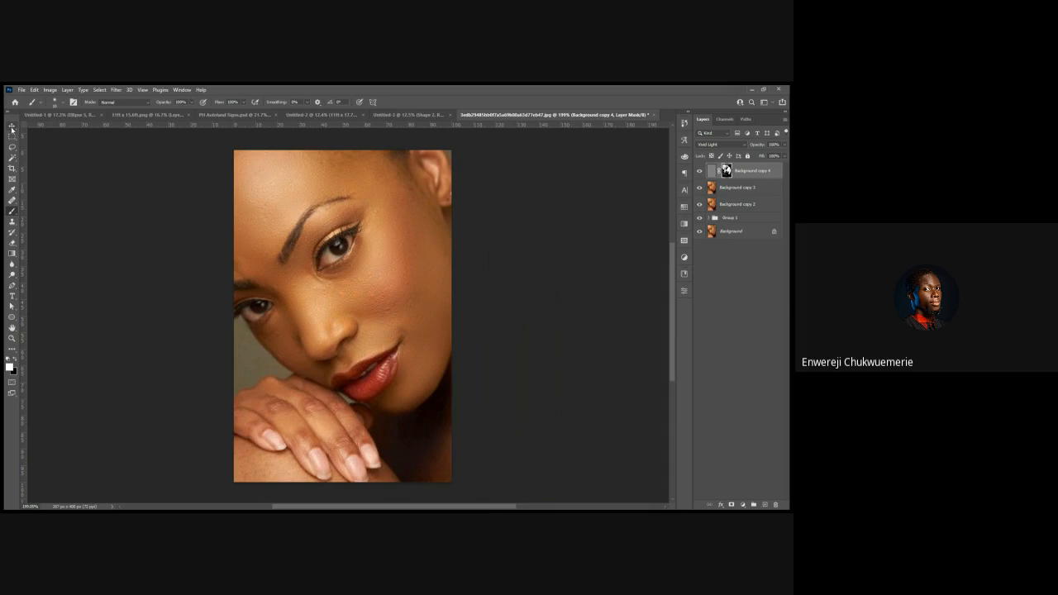
Group all layers above the Background and name the group Image Retouch
left_click(724, 218, "shift")
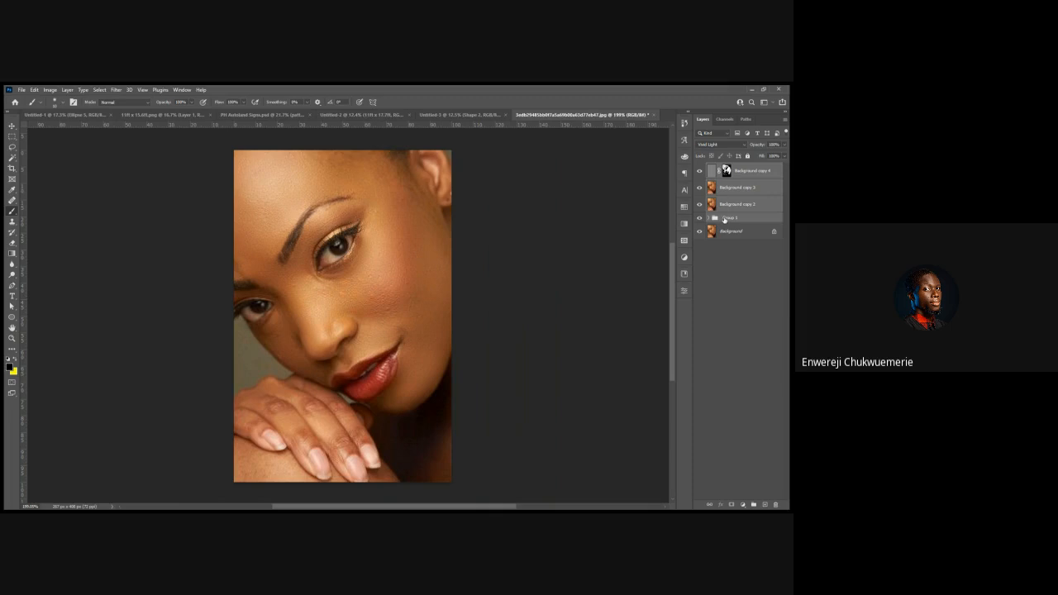
key("ctrl+g")
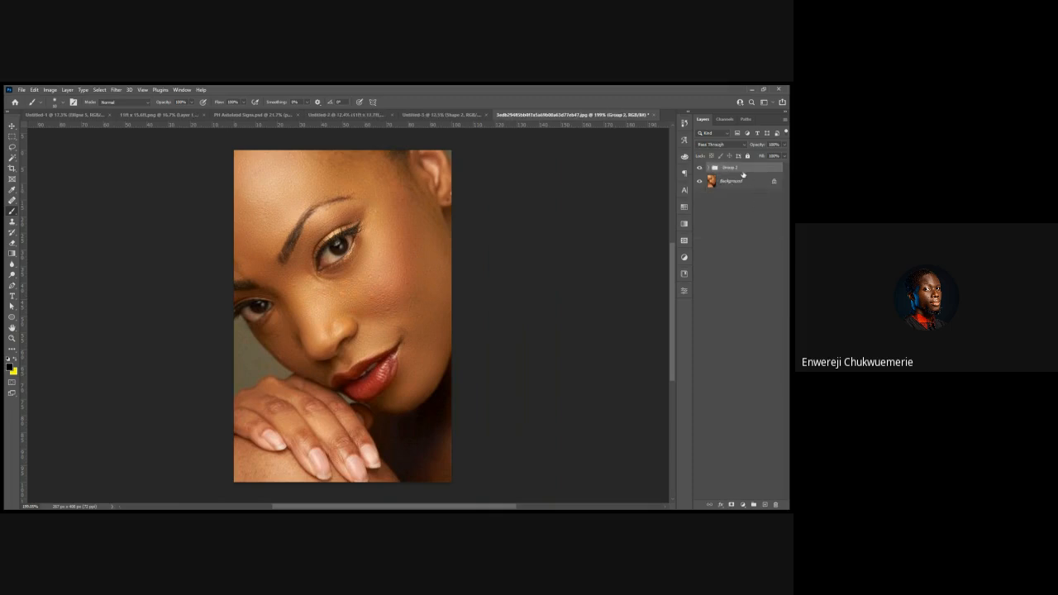
double_click(730, 167)
key("BackSpace")
key("Return")
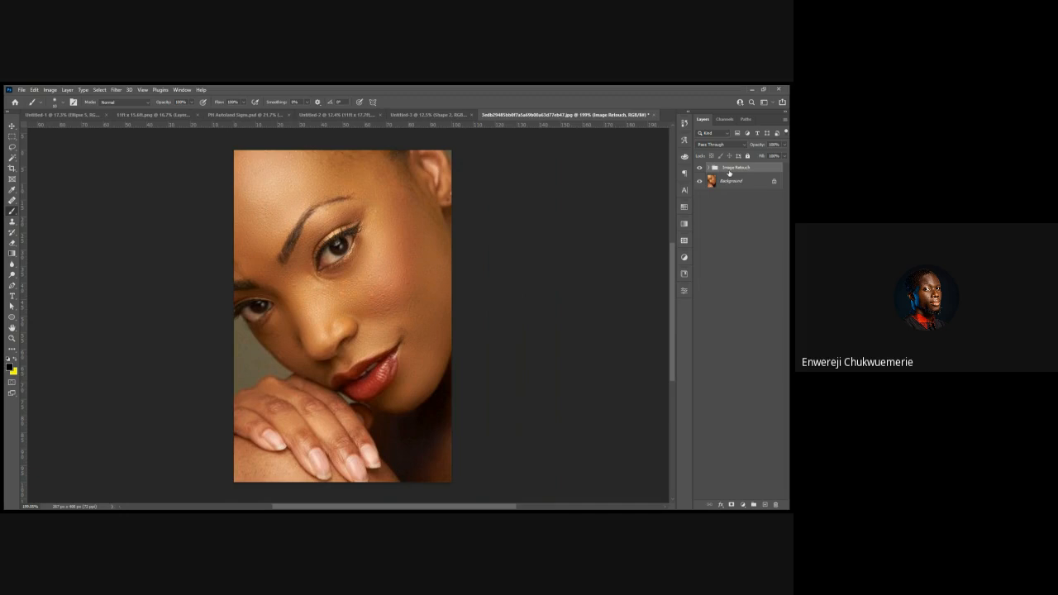
Duplicate the Image Retouch group, merge the copy into a single layer and rename it Eye Cleaner
key("ctrl+j")
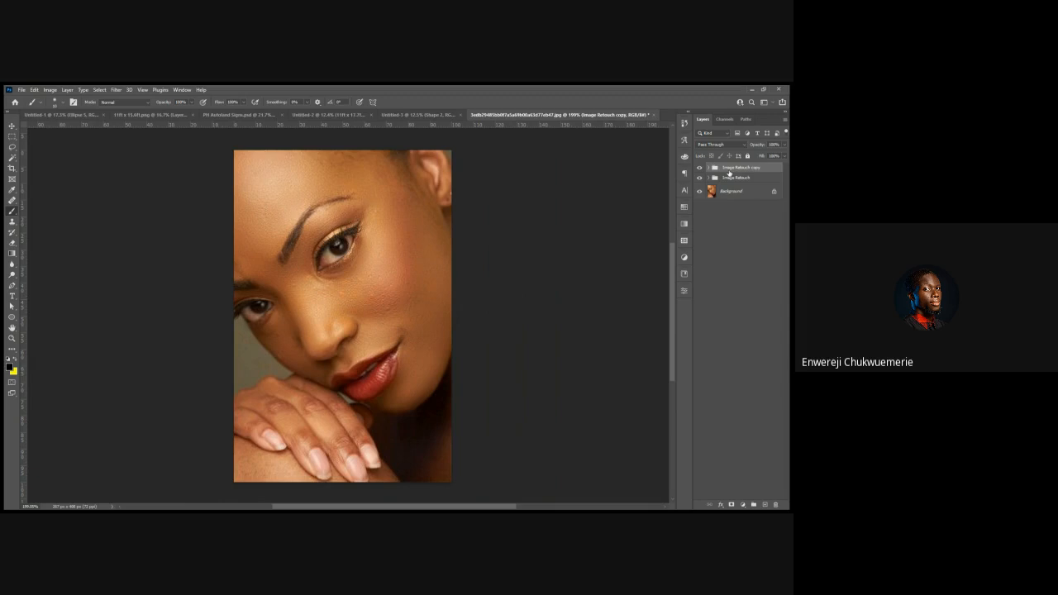
key("ctrl+e")
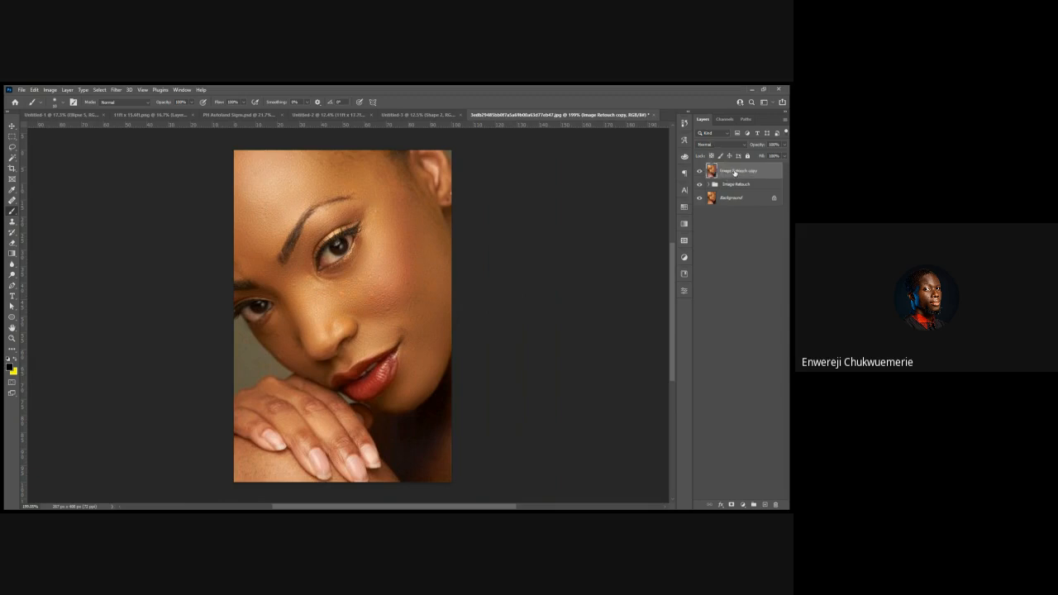
double_click(737, 170)
key("ctrl+a")
key("BackSpace")
key("Return")
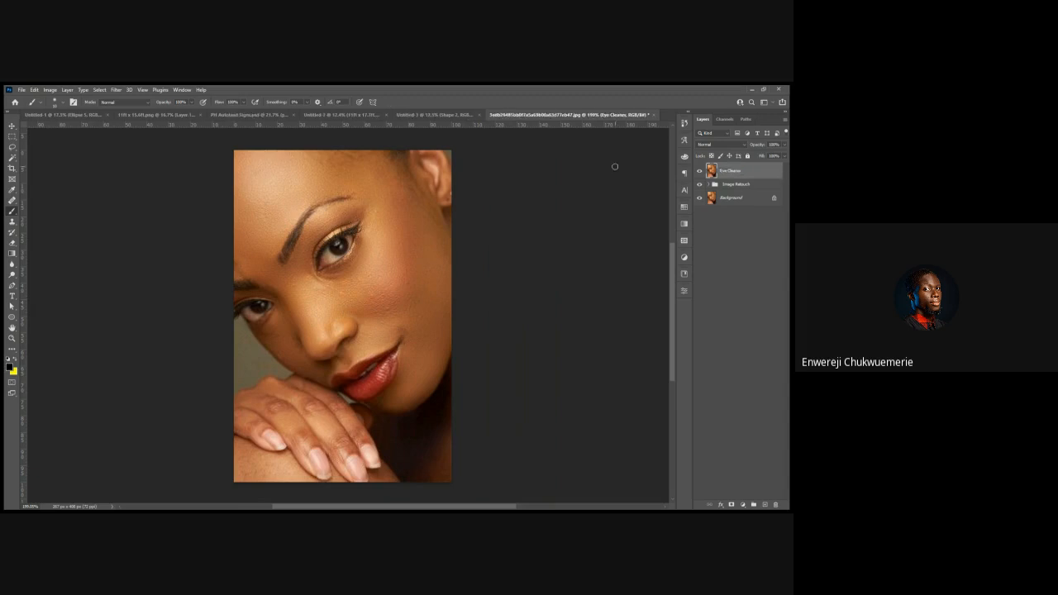
Examine the whites of both eyes in the portrait up close
left_click(12, 126)
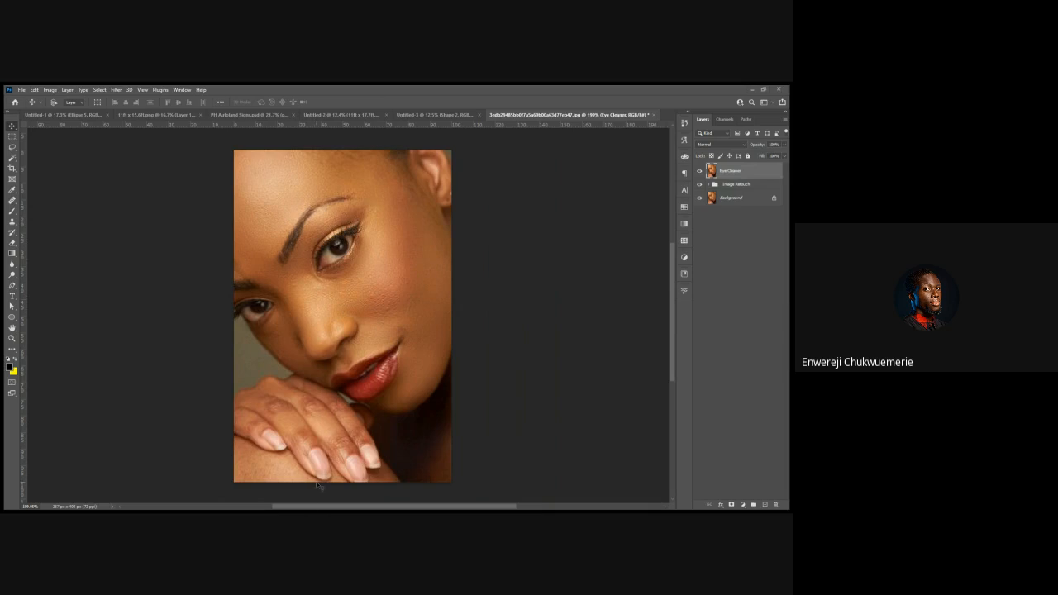
key("ctrl")
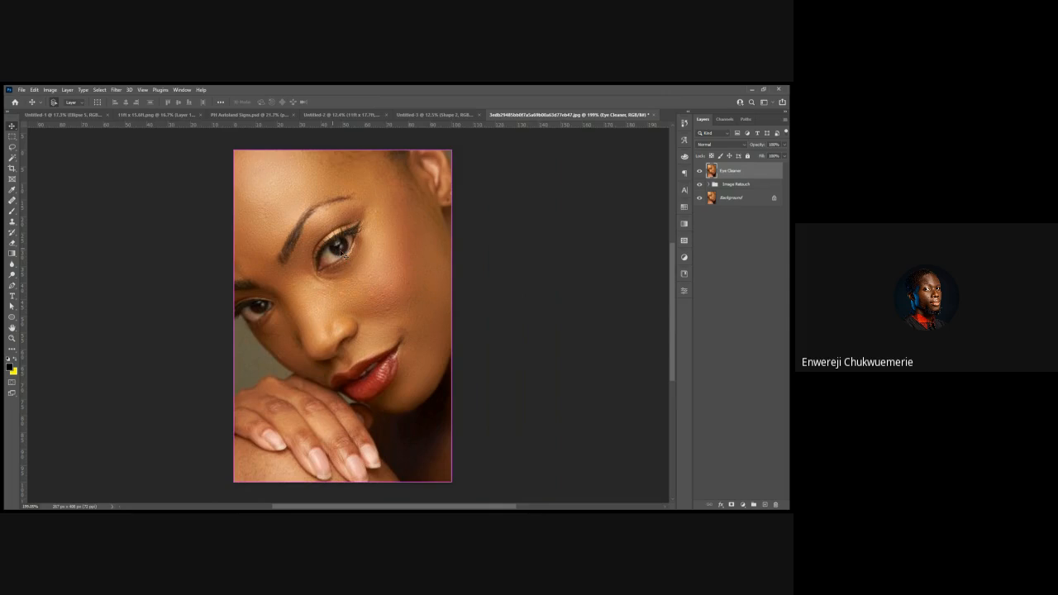
scroll(314, 231, "left", 2)
scroll(405, 249, "up", 2)
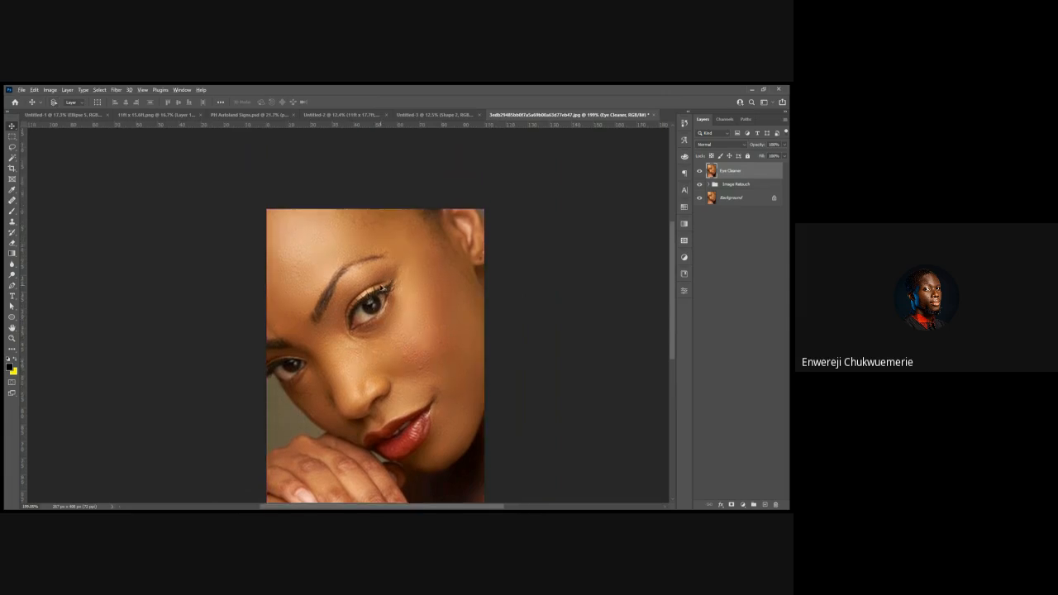
scroll(364, 273, "up", 3)
scroll(364, 273, "down", 2)
scroll(372, 263, "down", 1)
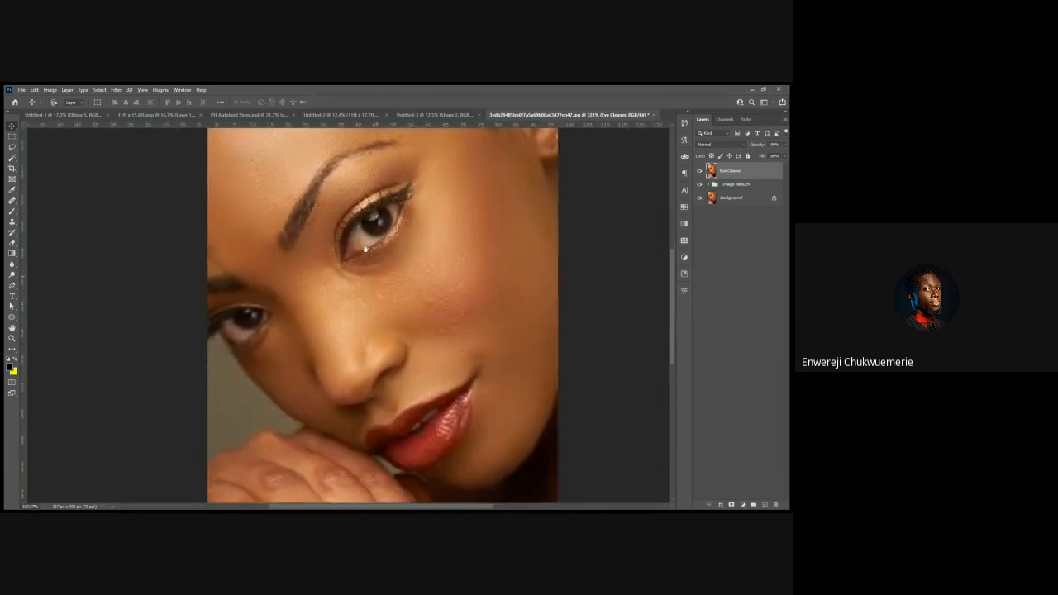
scroll(370, 248, "up", 3)
scroll(365, 232, "down", 1)
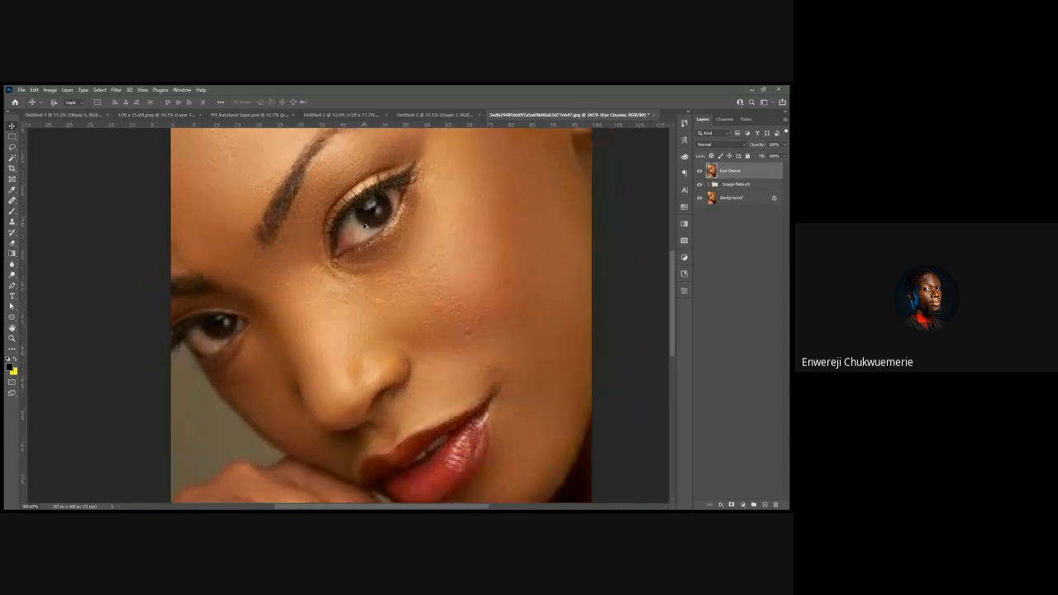
scroll(361, 248, "up", 1)
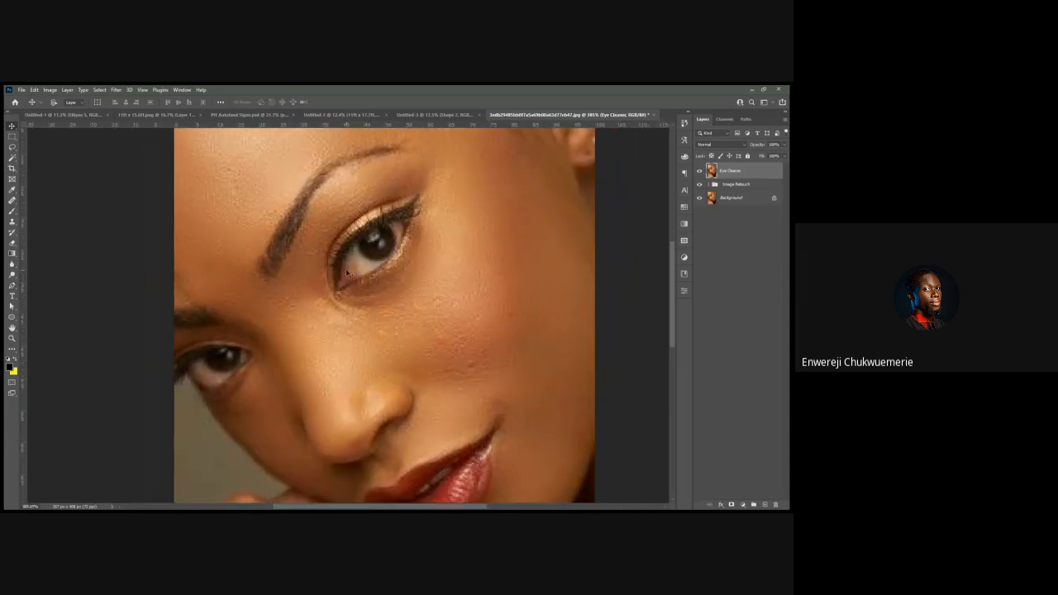
scroll(356, 266, "down", 1)
scroll(351, 261, "down", 2)
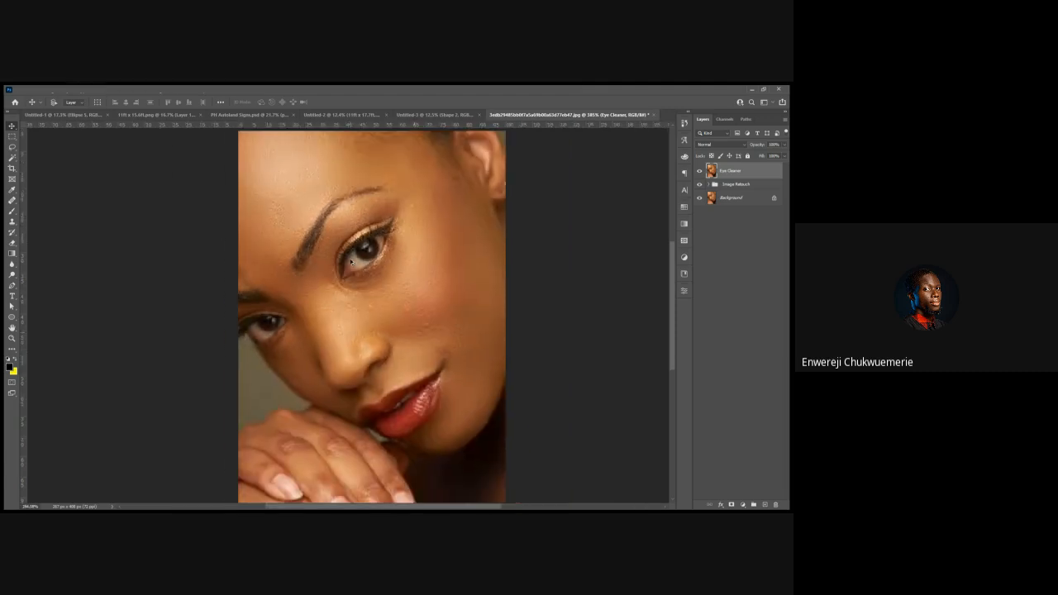
Duplicate the Eye Cleaner layer and rename the copy Eye Cleaner 2
left_click(699, 171)
key("ctrl+j")
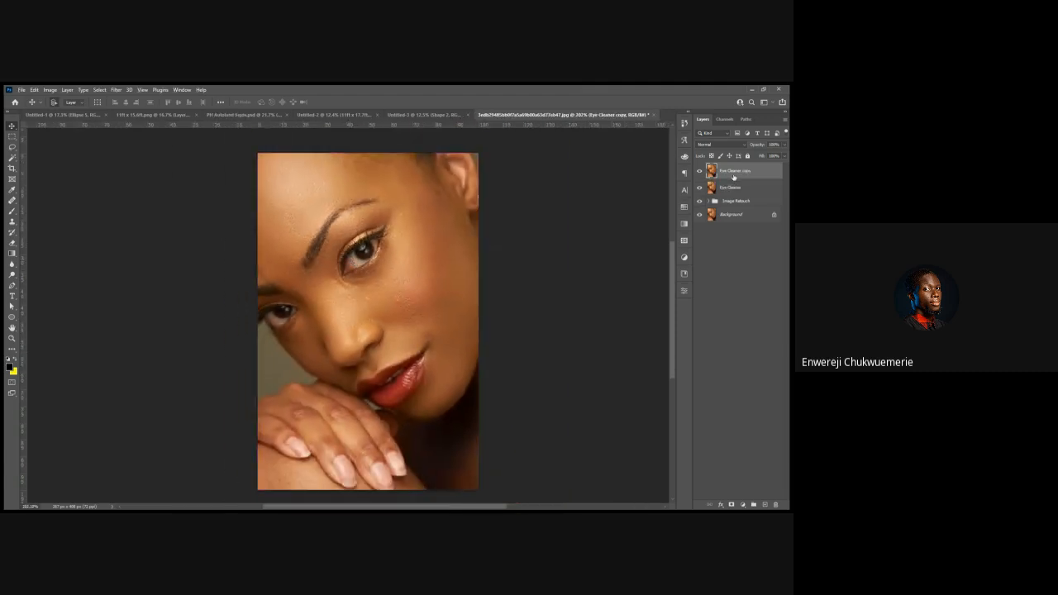
double_click(735, 171)
left_click_drag(744, 170, 787, 180)
key("BackSpace")
key("Return")
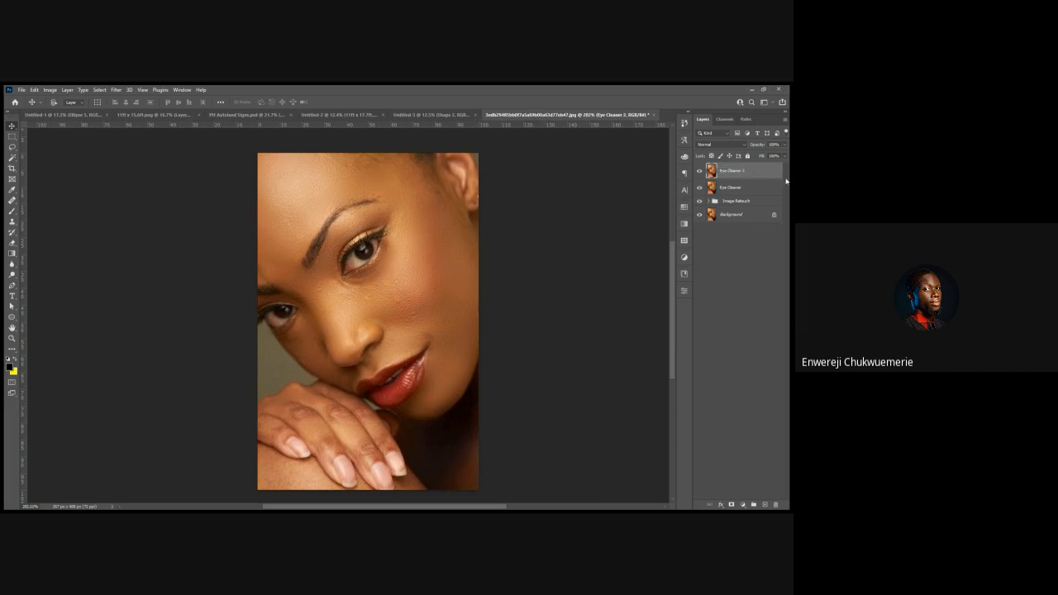
Set the Eye Cleaner 2 layer's opacity to 50%
left_click(774, 145)
type("0")
left_click(13, 212)
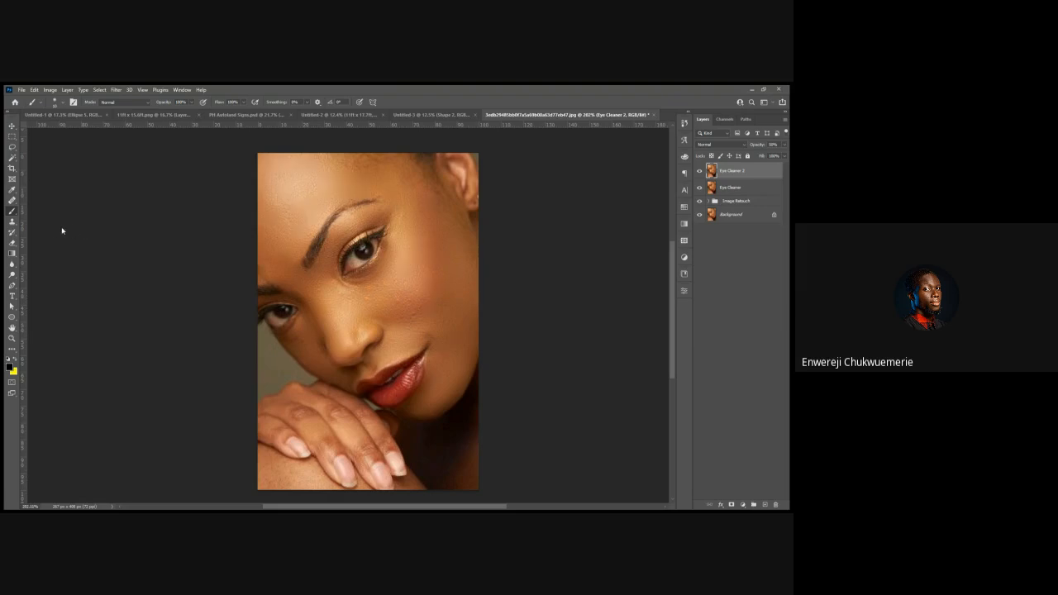
key("shift+b")
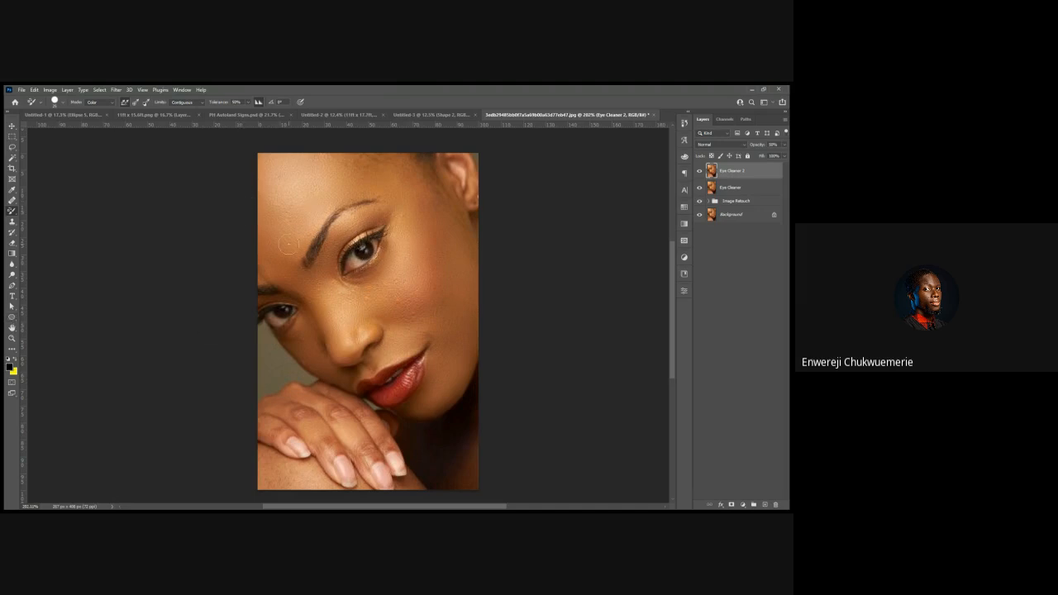
scroll(364, 266, "up", 2)
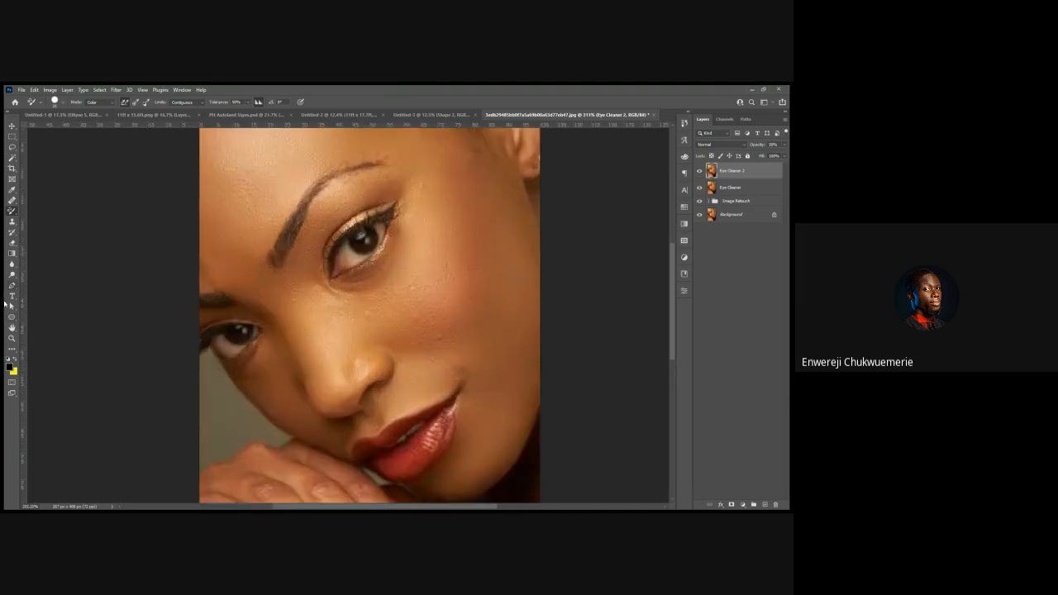
Draw a white square about 27 px wide on the forehead near the portrait's upper edge
left_click(11, 317)
key("shift+u")
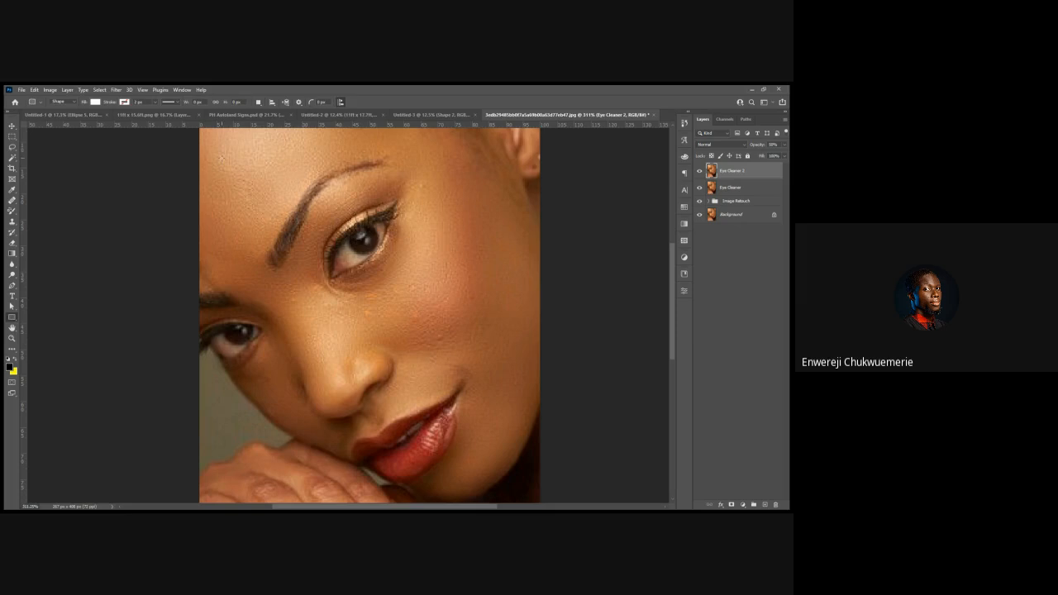
left_click_drag(216, 146, 251, 180)
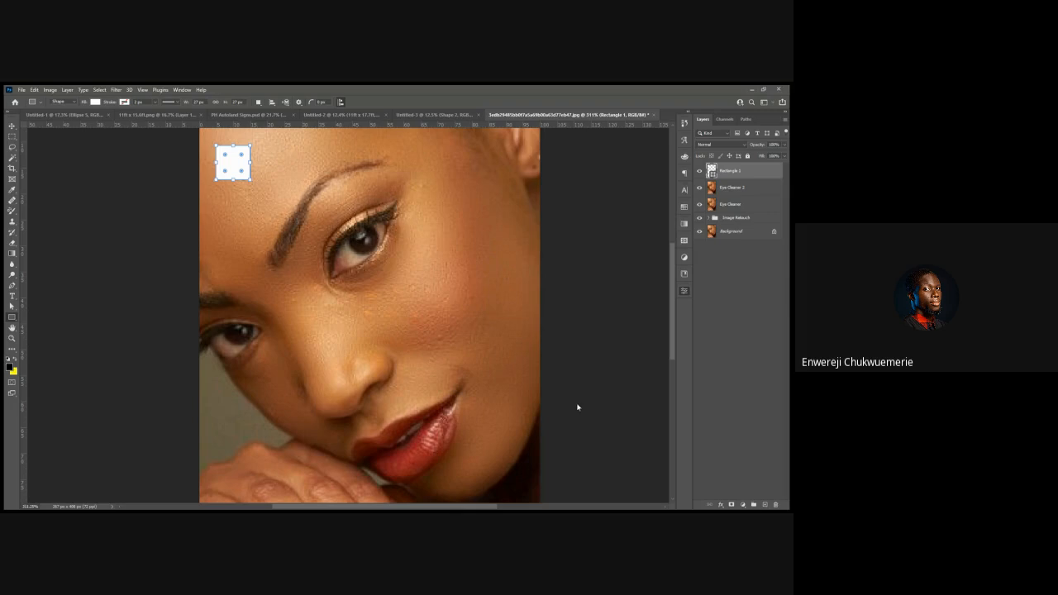
key("i")
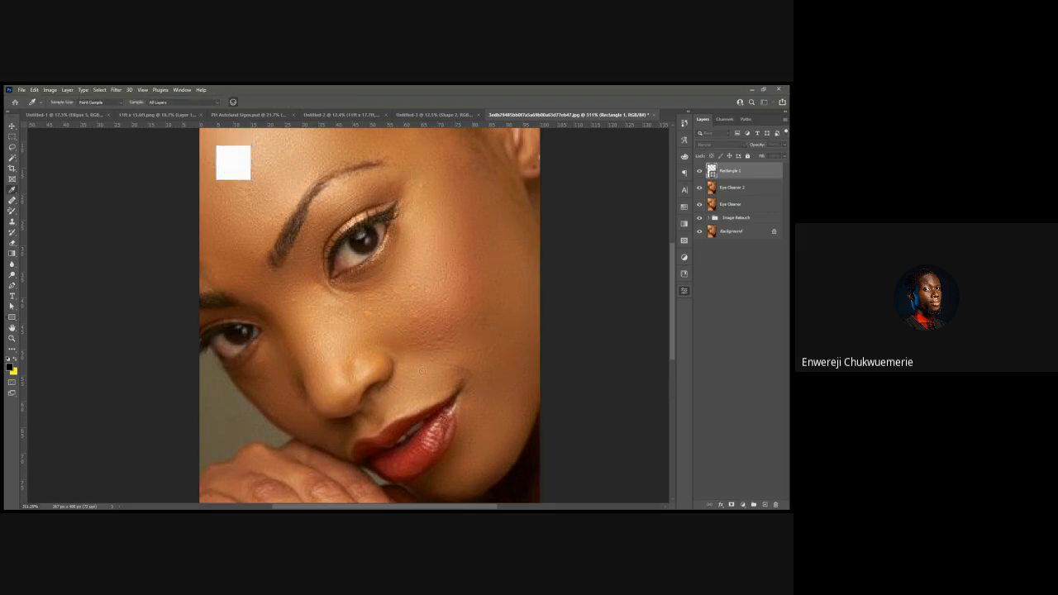
key("u")
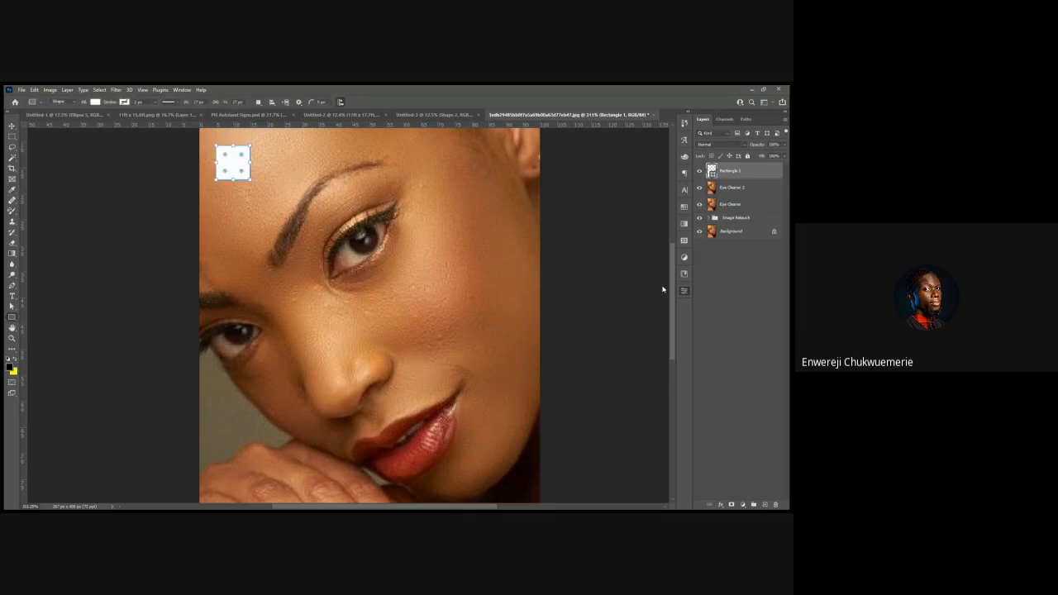
left_click(15, 127)
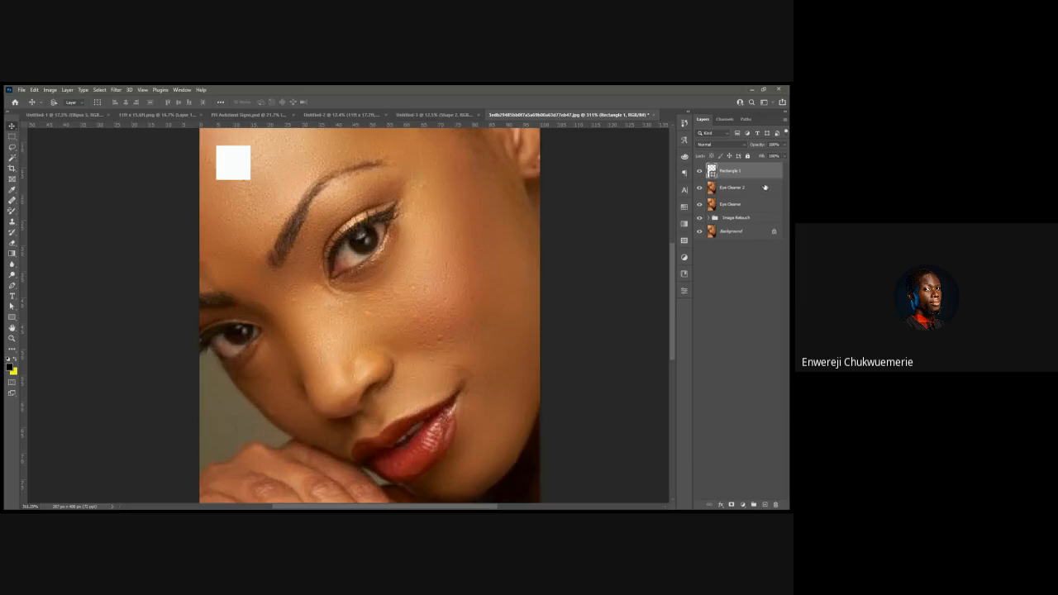
Sample white from the forehead square as the foreground colour for the Color Replacement tool on the Eye Cleaner 2 layer
left_click(712, 189)
left_click(12, 210)
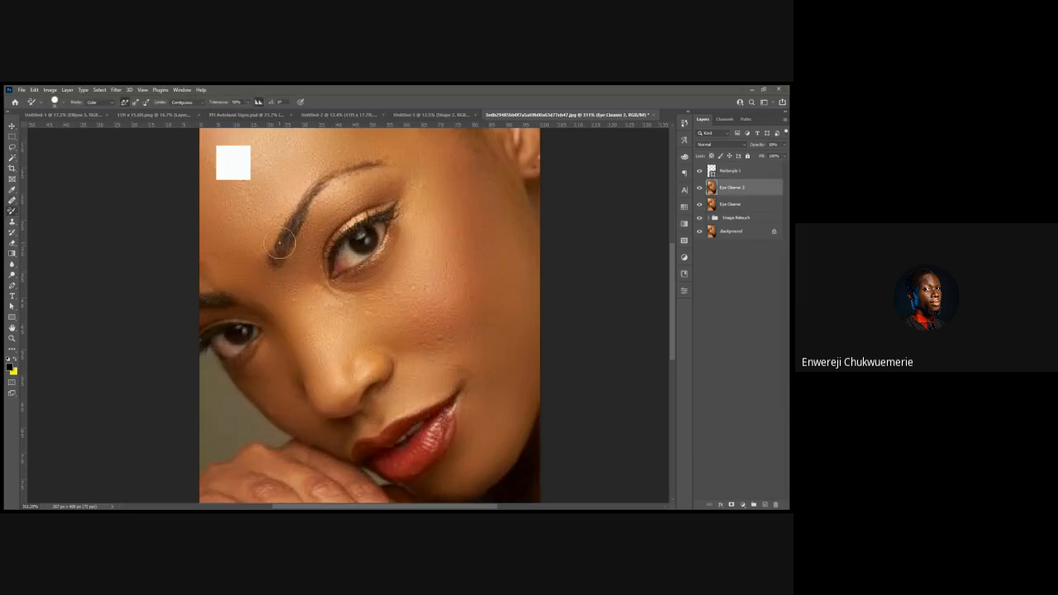
left_click_drag(238, 159, 169, 221)
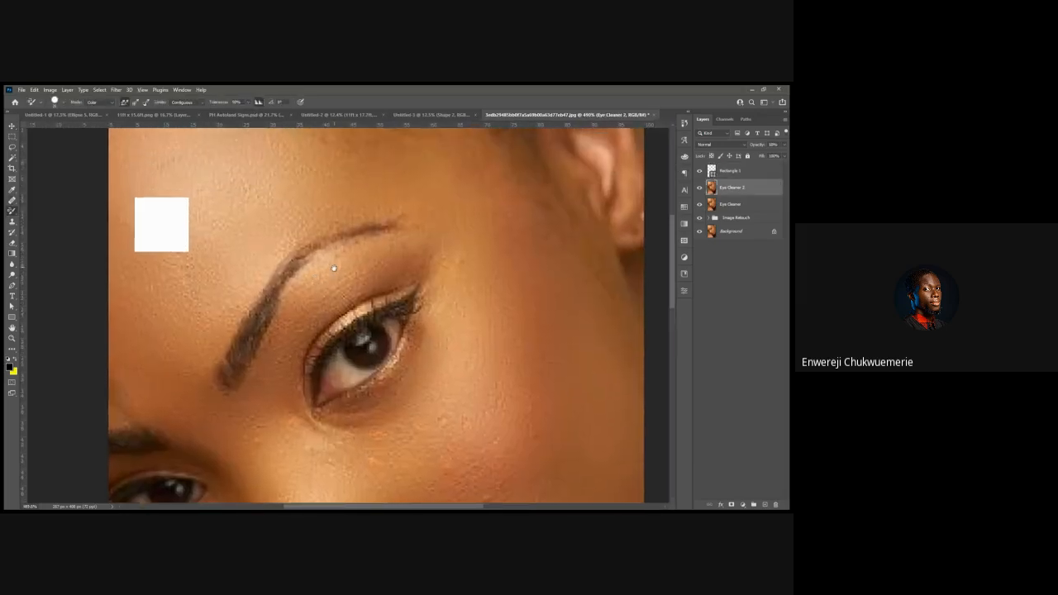
key("alt")
left_click(172, 223, "alt")
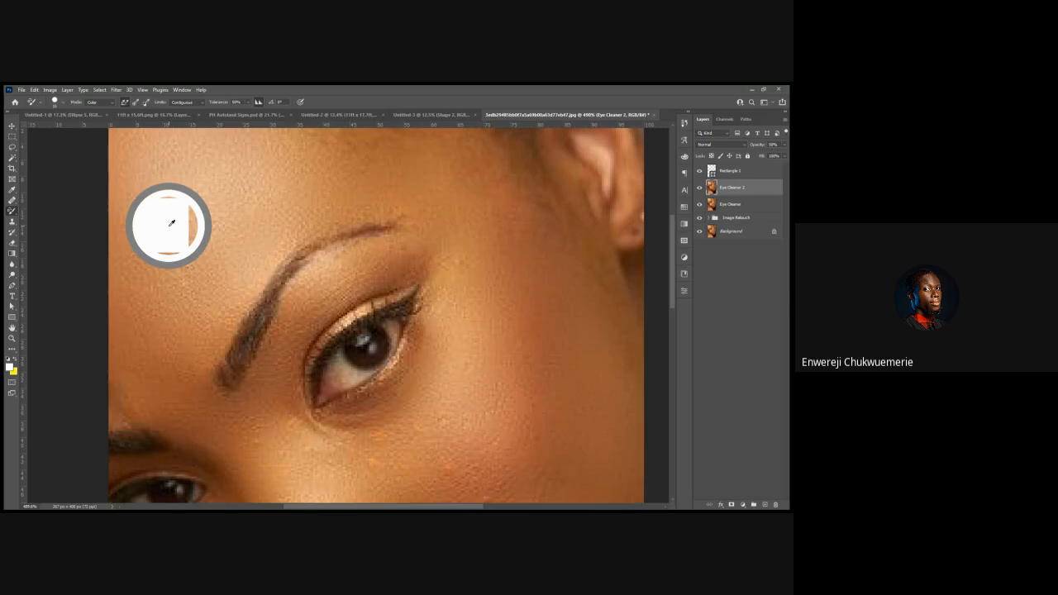
Reduce the Color Replacement brush size and paint white over the whites of the eye nearest the forehead square
key("bracketleft")
key("bracketleft")
key("bracketleft")
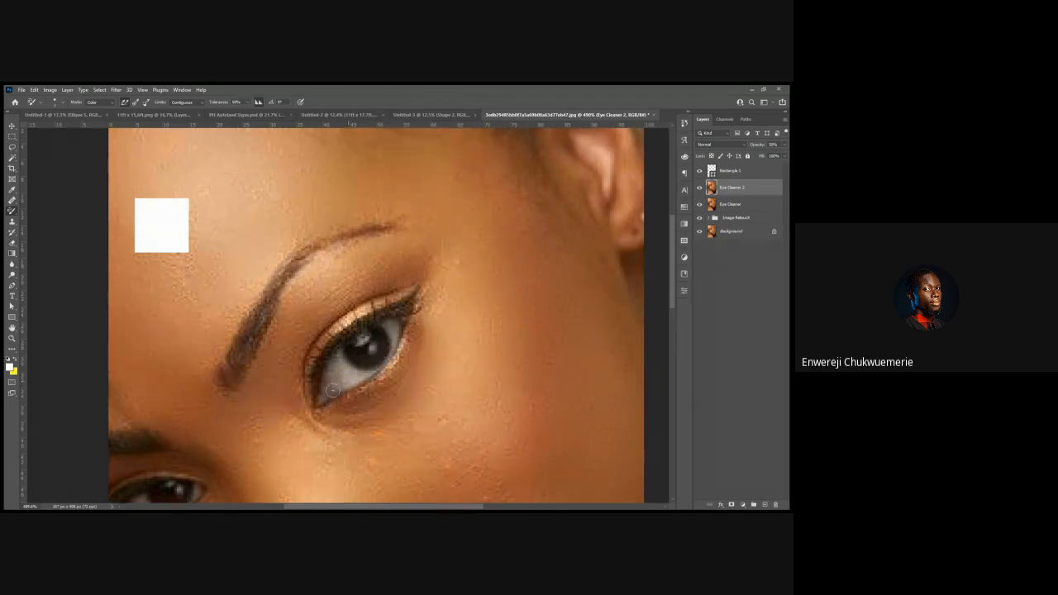
mouse_move(375, 336)
left_mouse_down()
mouse_move(415, 274)
mouse_move(392, 263)
left_mouse_up()
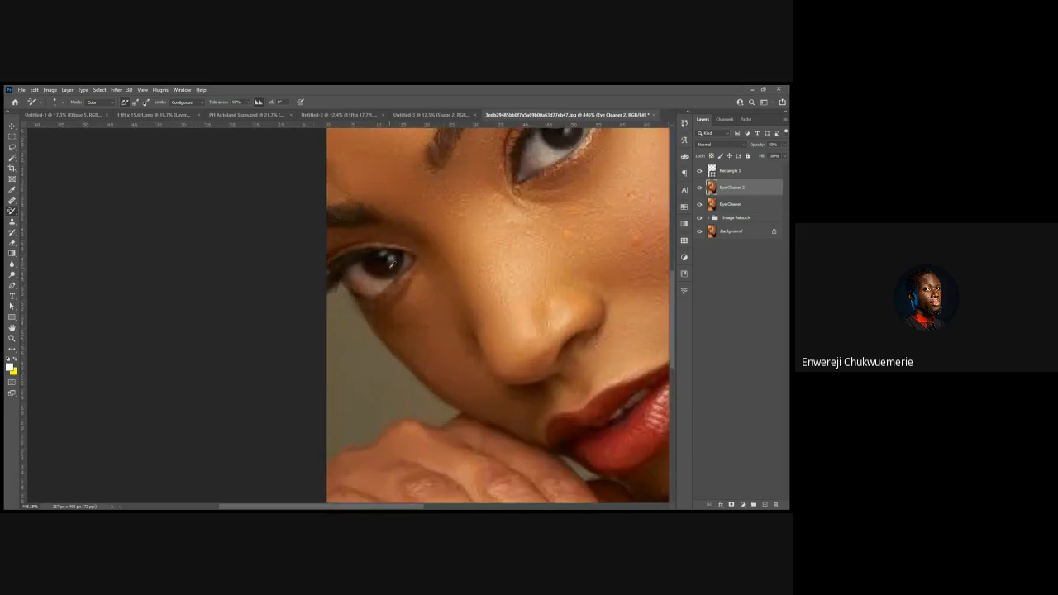
Whiten the other eye, at the portrait's edge, with the Color Replacement brush
scroll(392, 263, "up", 1)
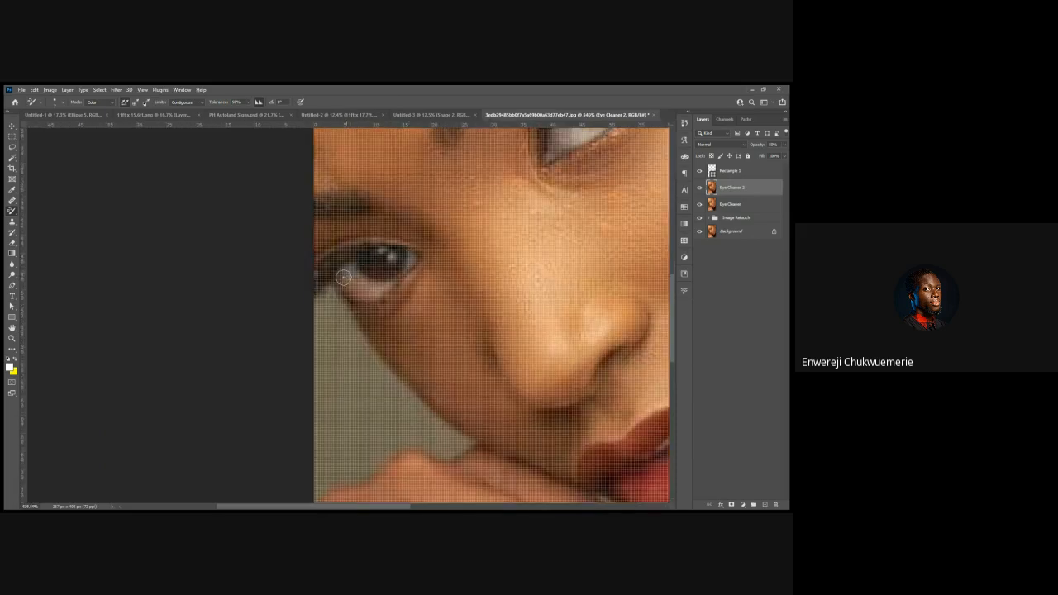
left_click_drag(365, 296, 408, 262)
scroll(385, 279, "down", 7)
scroll(388, 280, "down", 1)
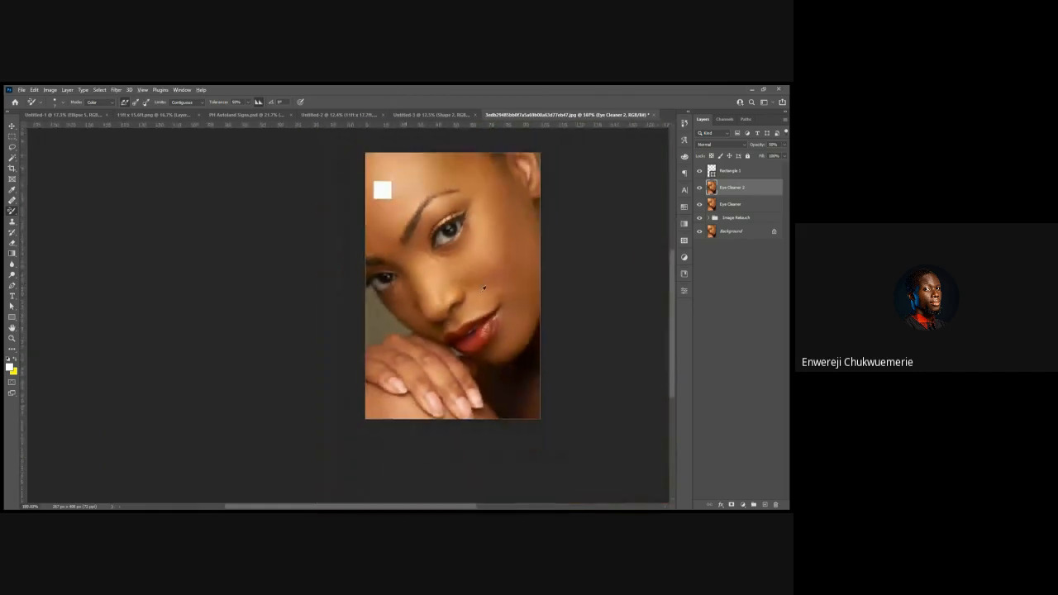
Delete the Rectangle 1 layer holding the white square on the forehead
scroll(473, 229, "up", 2)
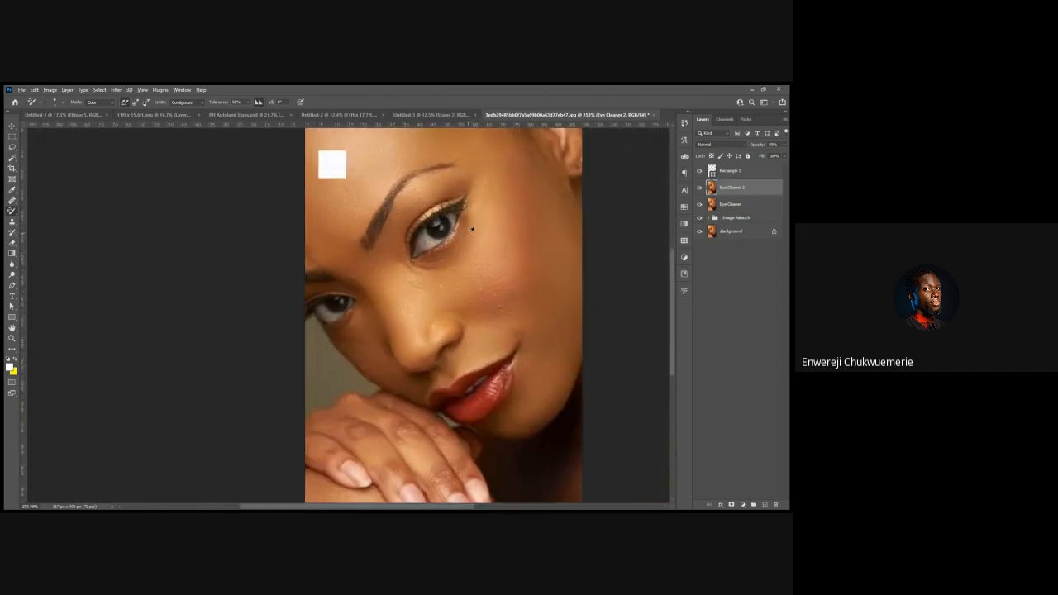
left_click(728, 170)
key("Delete")
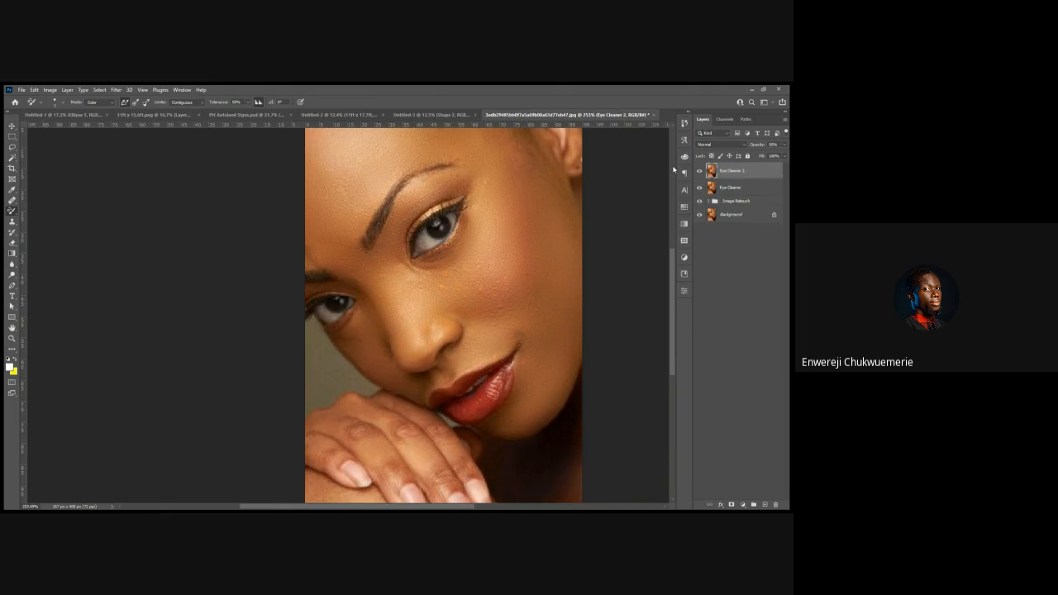
Brighten the whites of both eyes on the Eye Cleaner 2 layer with the Dodge tool, using the Midtones range
scroll(438, 216, "up", 2)
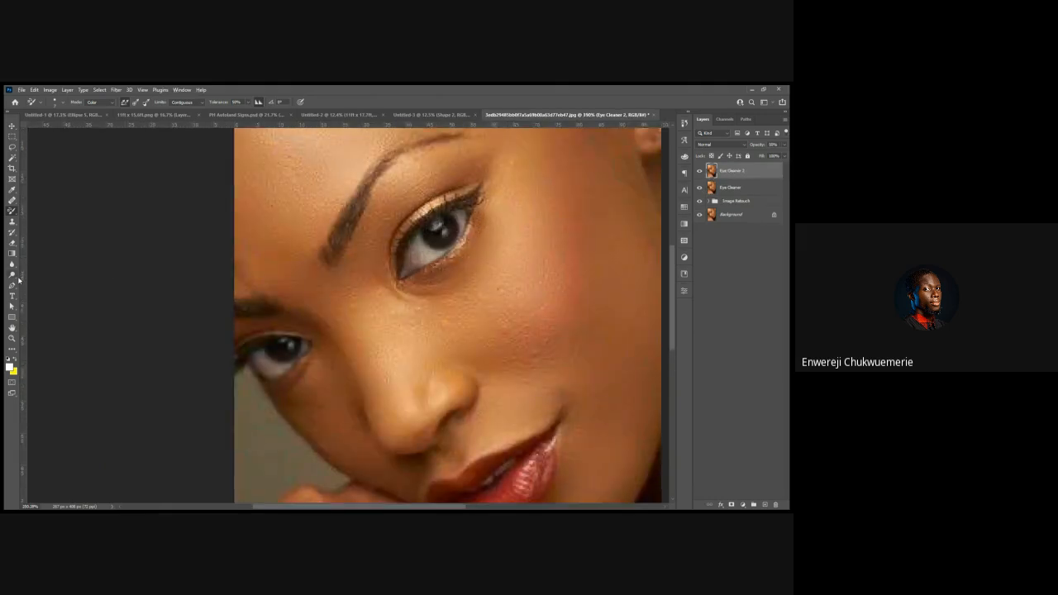
left_click(15, 265)
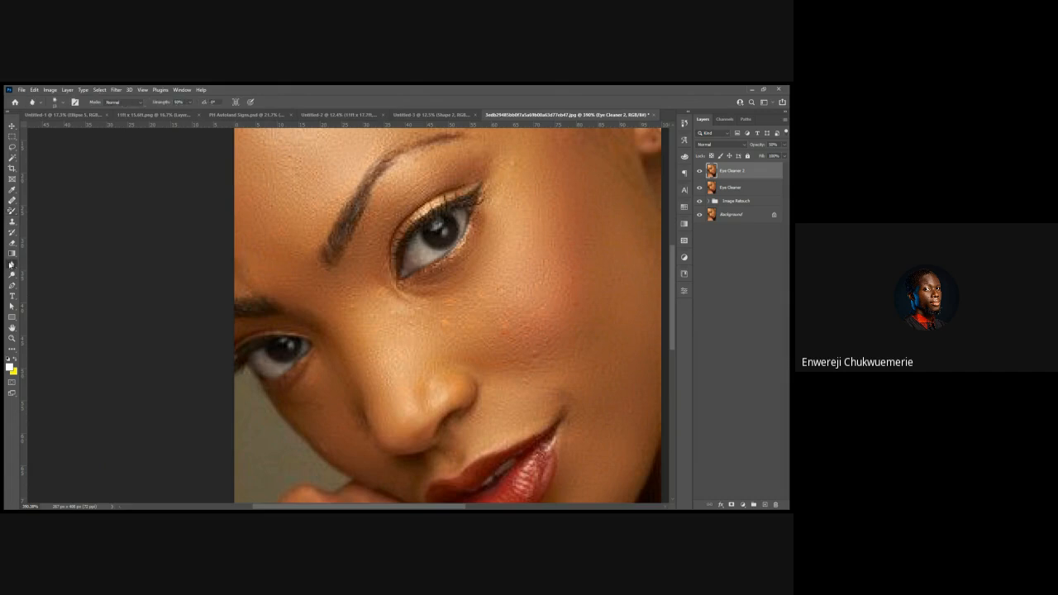
left_click(13, 277)
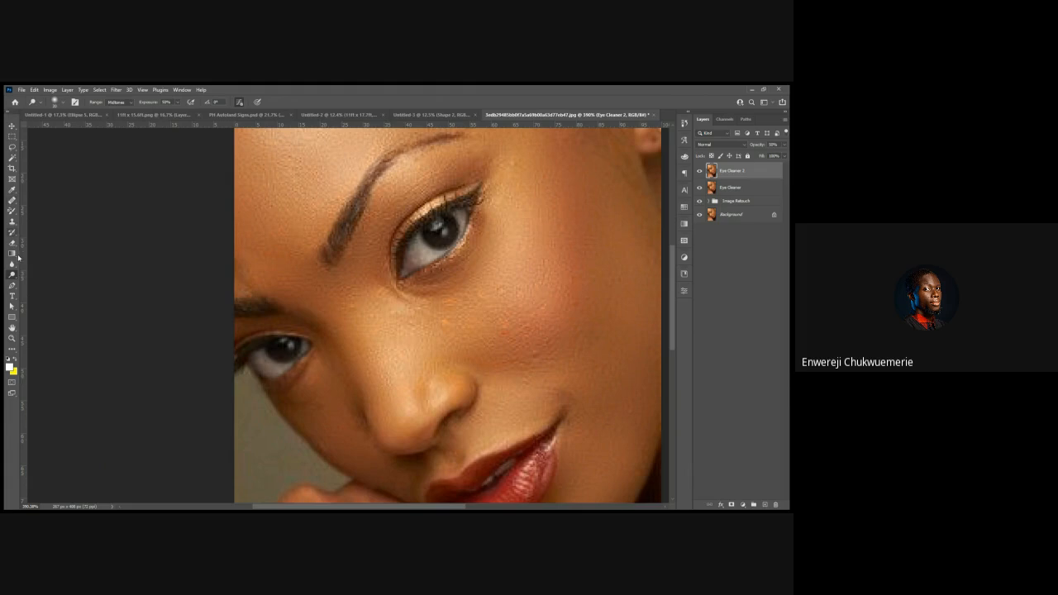
left_click(11, 126)
key("o")
mouse_move(412, 249)
left_mouse_down()
mouse_move(430, 244)
mouse_move(408, 262)
mouse_move(419, 255)
left_mouse_up()
mouse_move(273, 362)
left_mouse_down()
mouse_move(282, 366)
mouse_move(256, 359)
mouse_move(266, 372)
mouse_move(298, 351)
left_mouse_up()
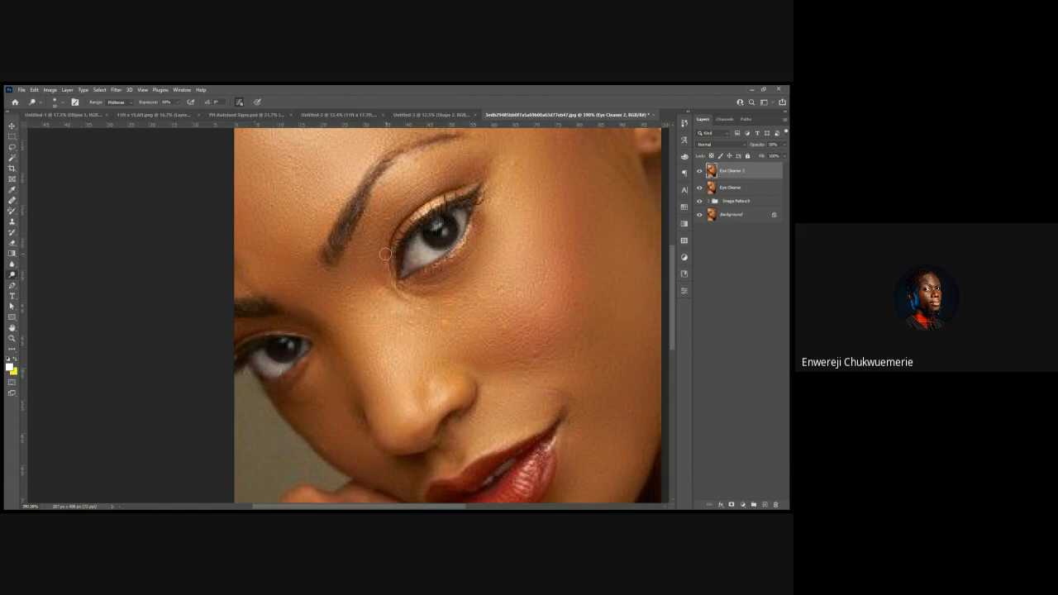
Hide the Eye Cleaner and Image Retouch layers and switch Eye Cleaner 2 off and on to compare it with the Background, leaving it visible
scroll(384, 254, "down", 3)
key("v")
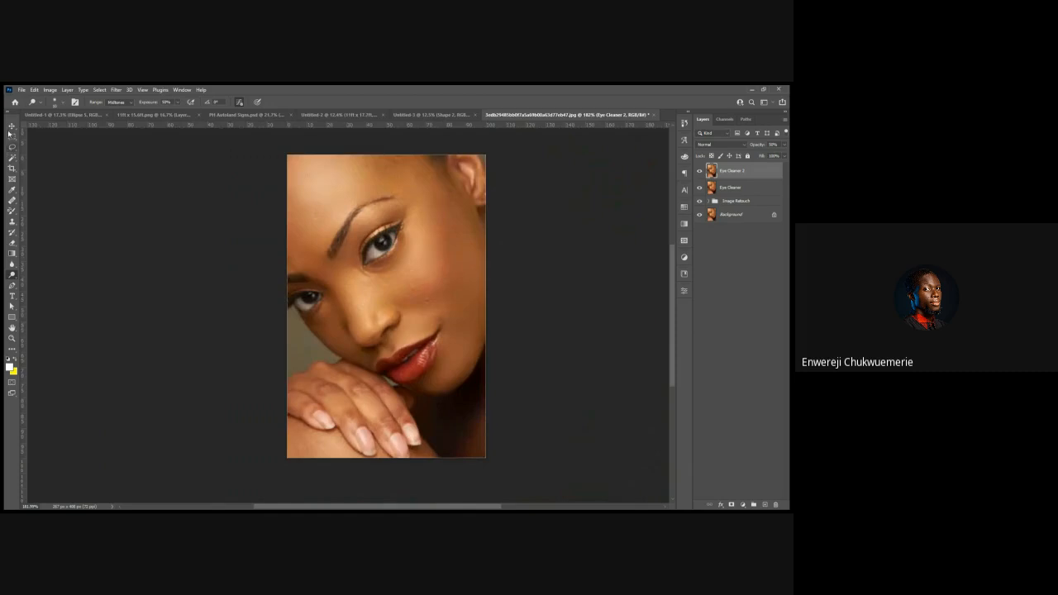
left_click_drag(699, 174, 699, 203)
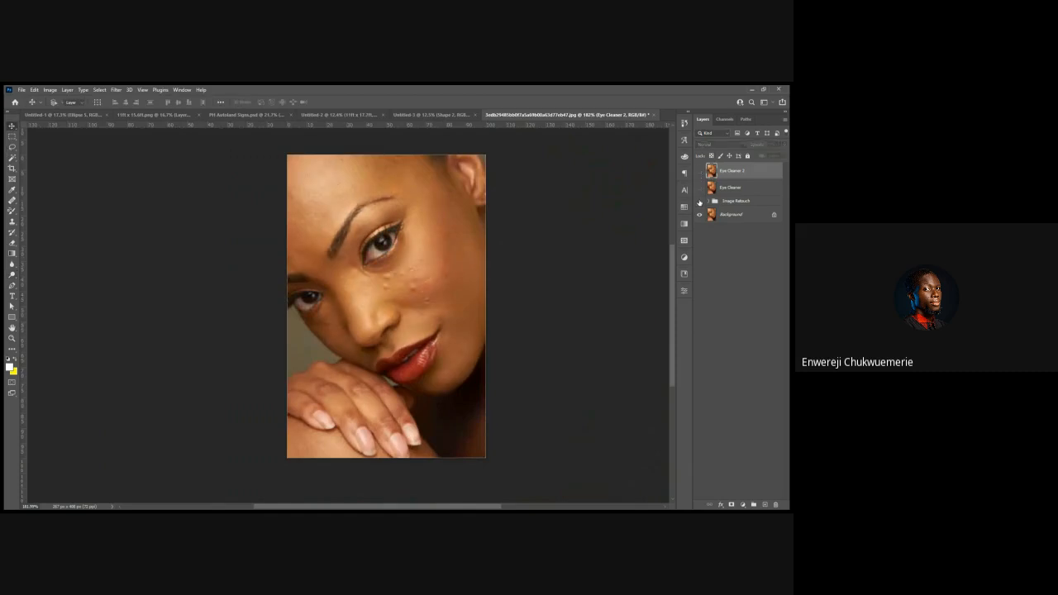
left_click(699, 172)
left_click(698, 172)
left_click(698, 172)
left_click(699, 171)
scroll(406, 281, "up", 2)
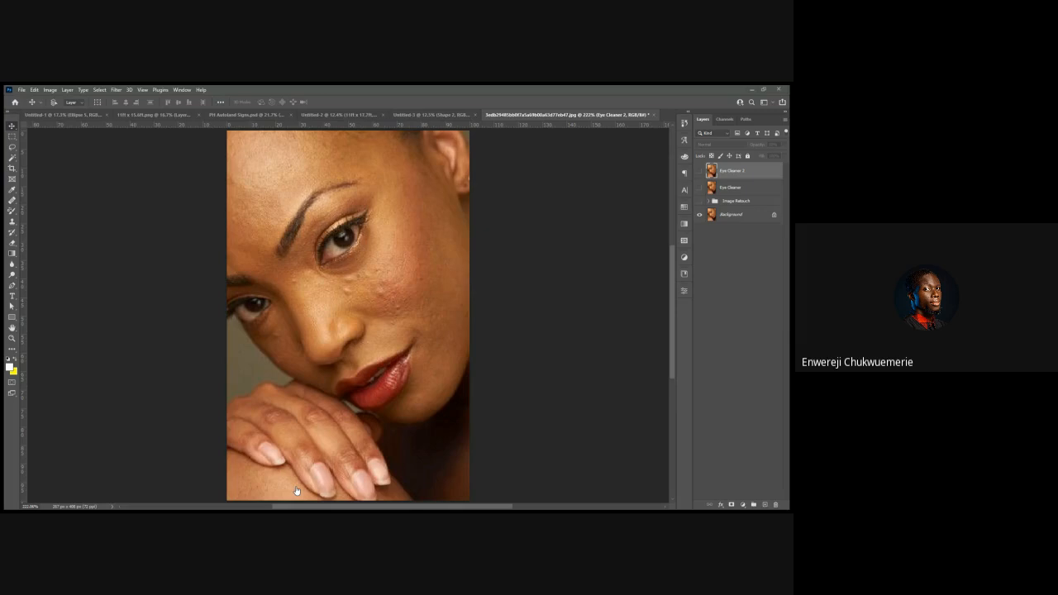
left_click(698, 171)
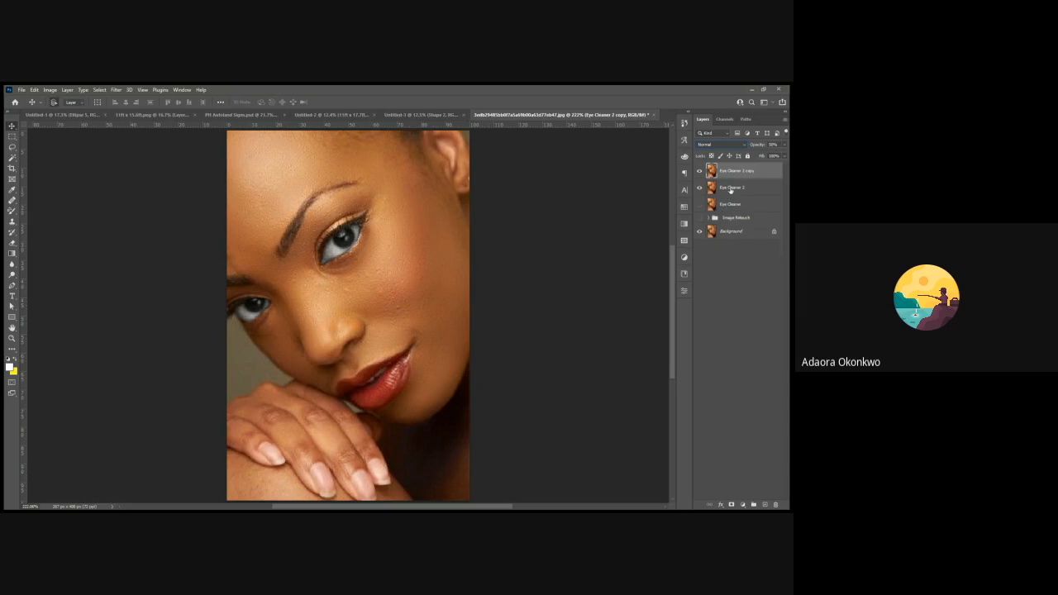
Set the Eye Cleaner 2 layer and its copy to 100% opacity and merge the two into one layer
left_click(731, 188, "shift")
key("ctrl+e")
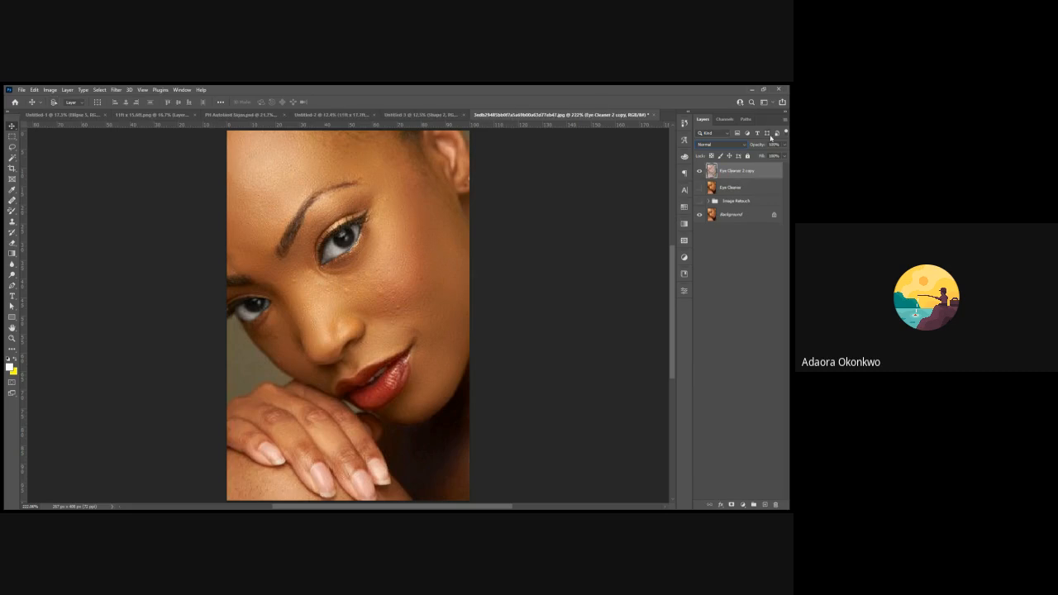
key("ctrl+z")
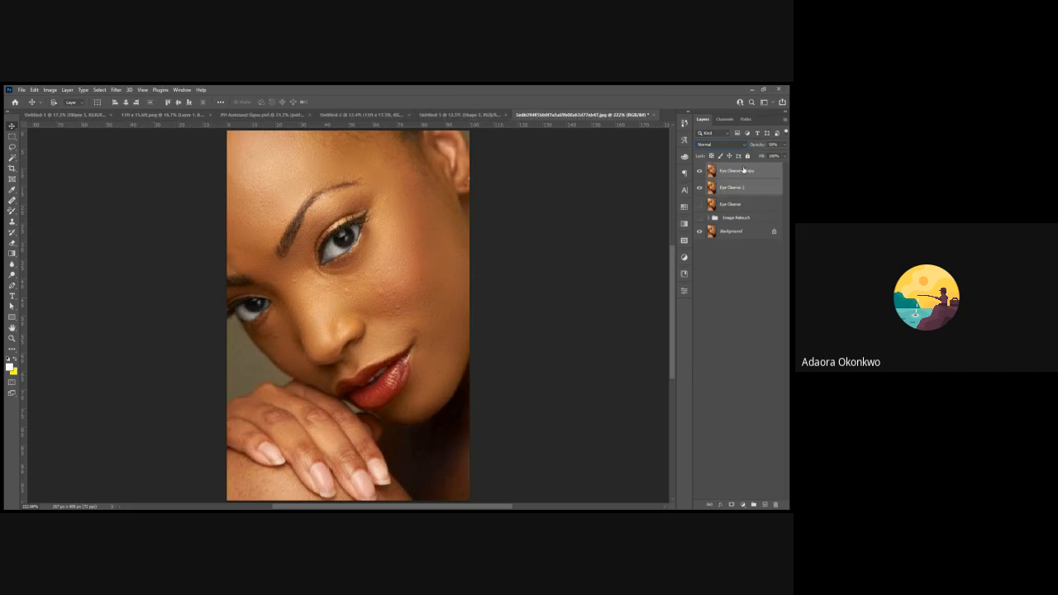
left_click_drag(753, 144, 786, 141)
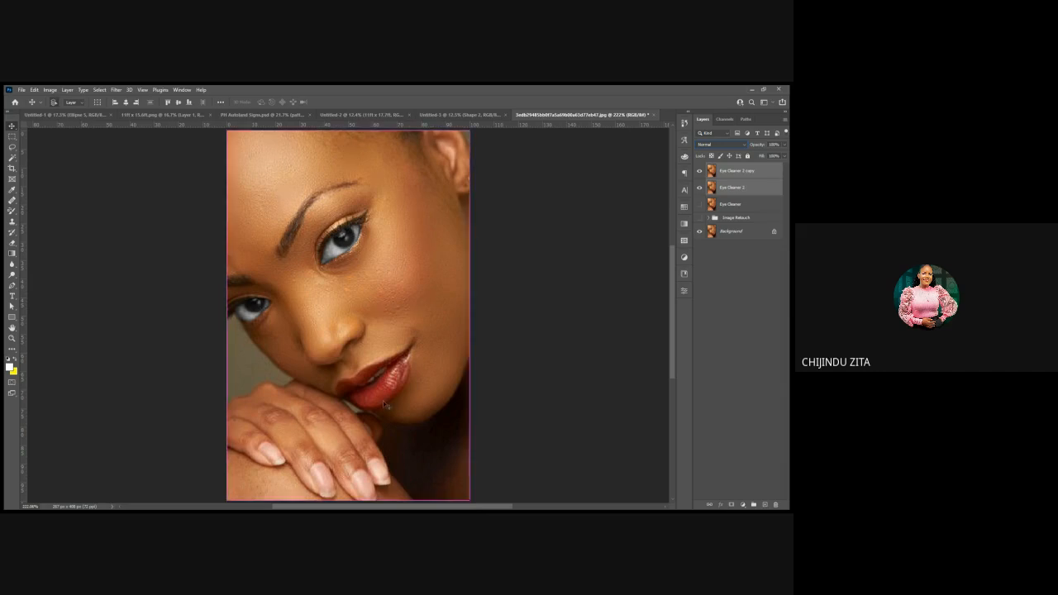
key("ctrl+e")
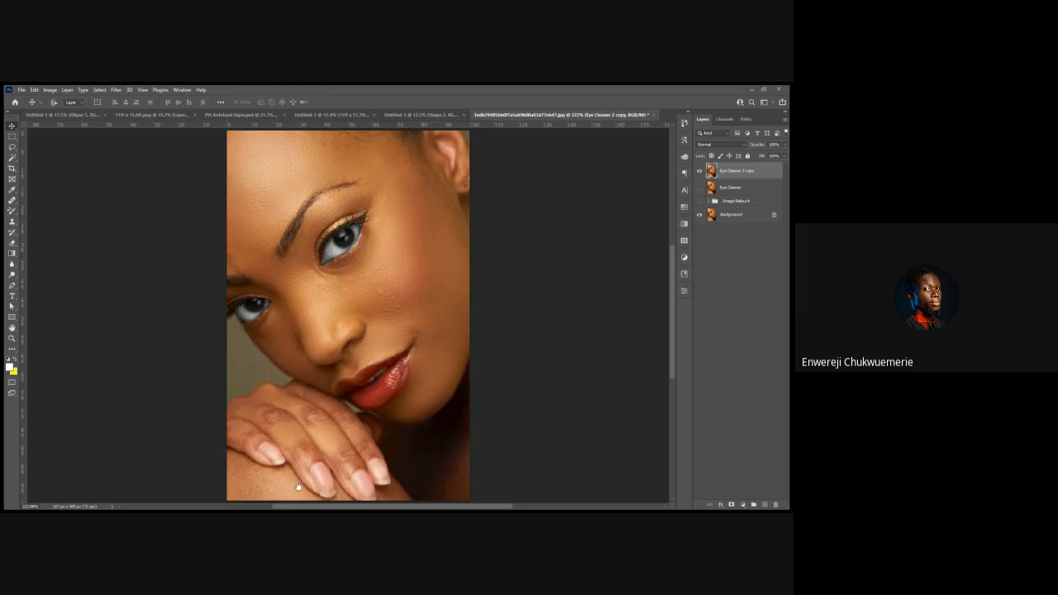
Switch the merged Eye Cleaner 2 copy layer off and on to compare the retouched portrait with the original
left_click(700, 171)
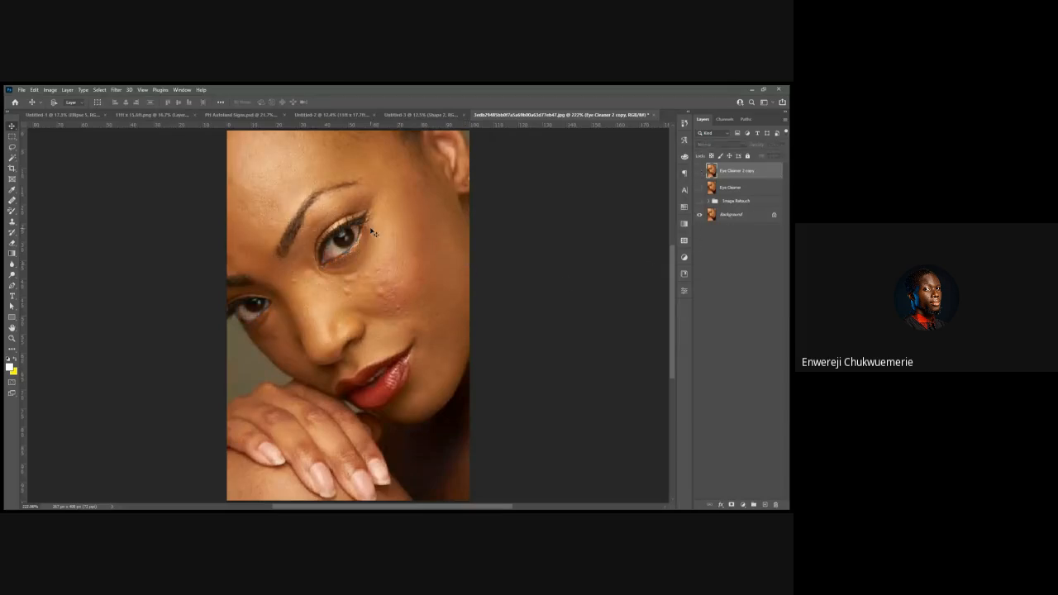
left_click(700, 171)
left_click(700, 171)
left_click(700, 171)
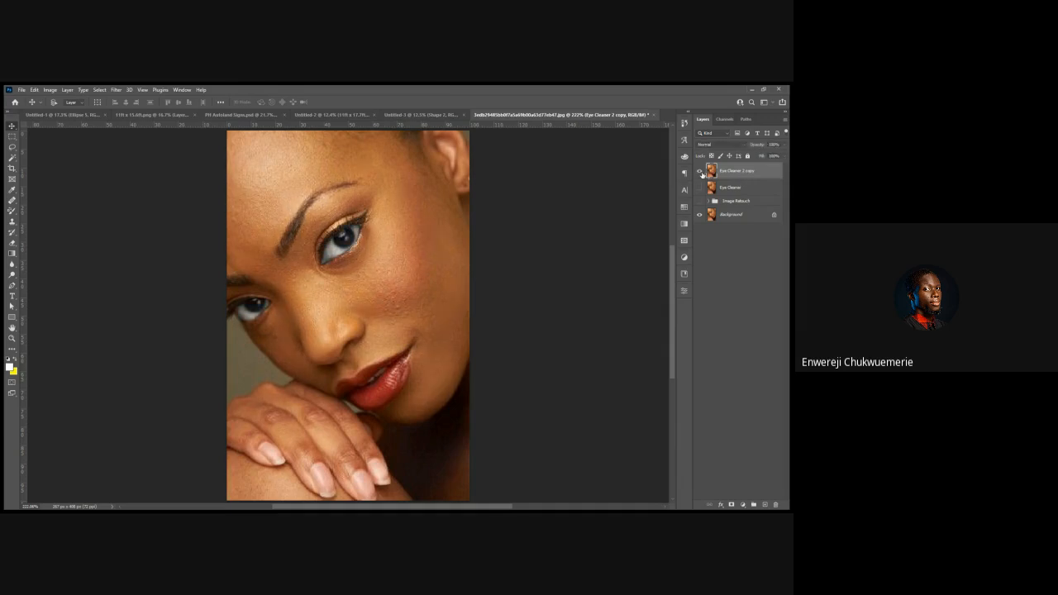